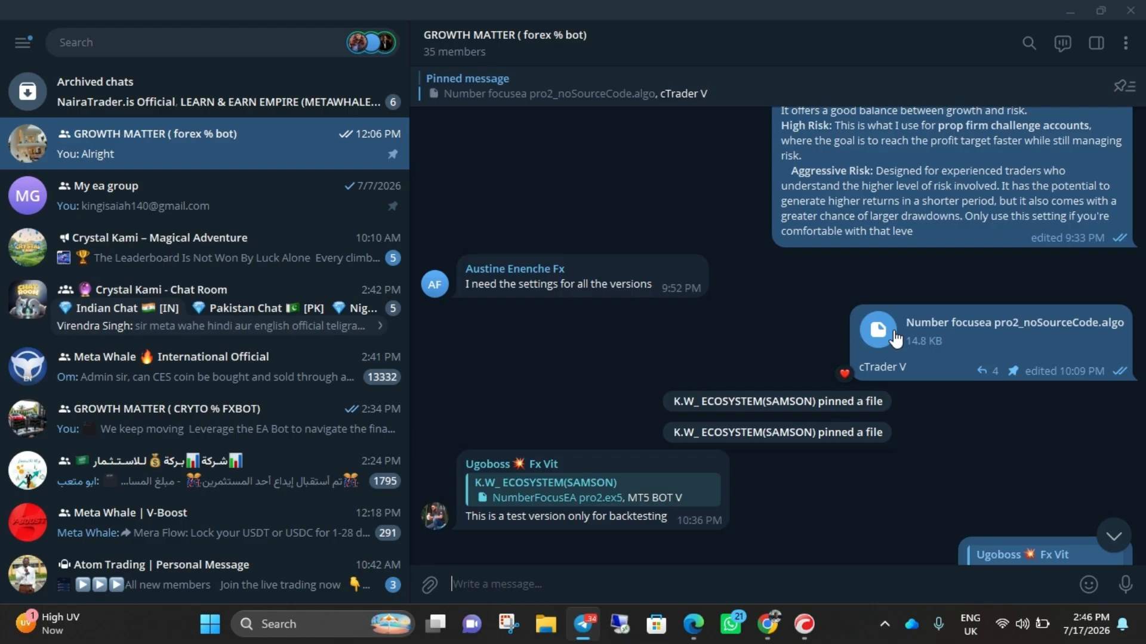
- Show the chat's Number focusea pro2_noSourceCode.algo attachment in its folder and copy the file
right_click(895, 338)
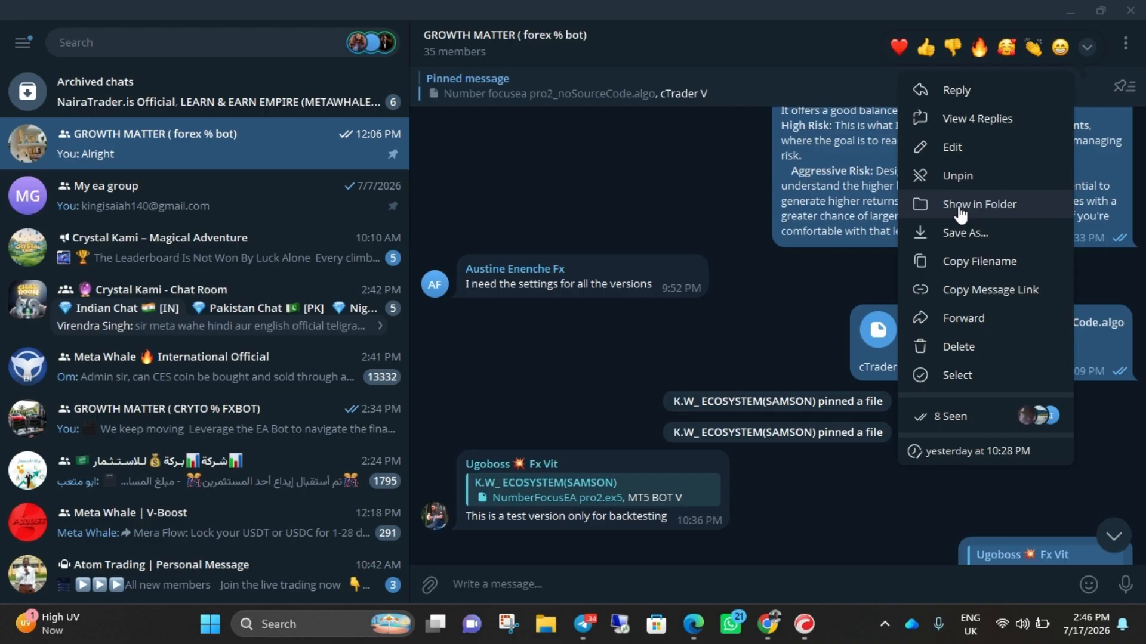
left_click(993, 204)
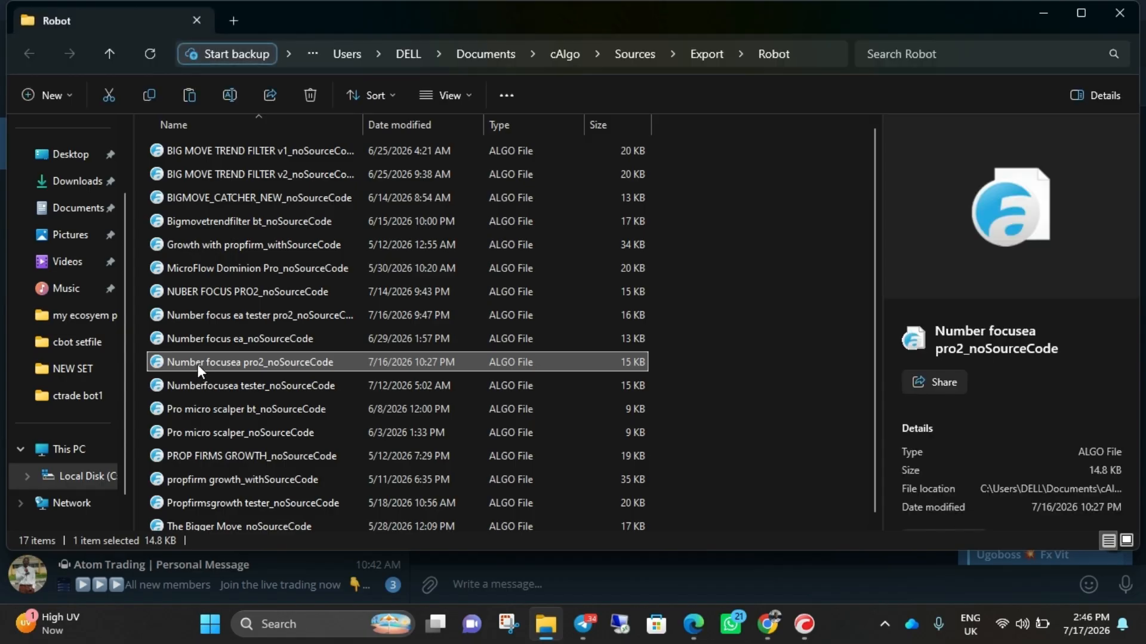
- Create a folder named "new cbot" in Documents and paste the copied Number focusea pro2_noSourceCode file into it
left_click(68, 215)
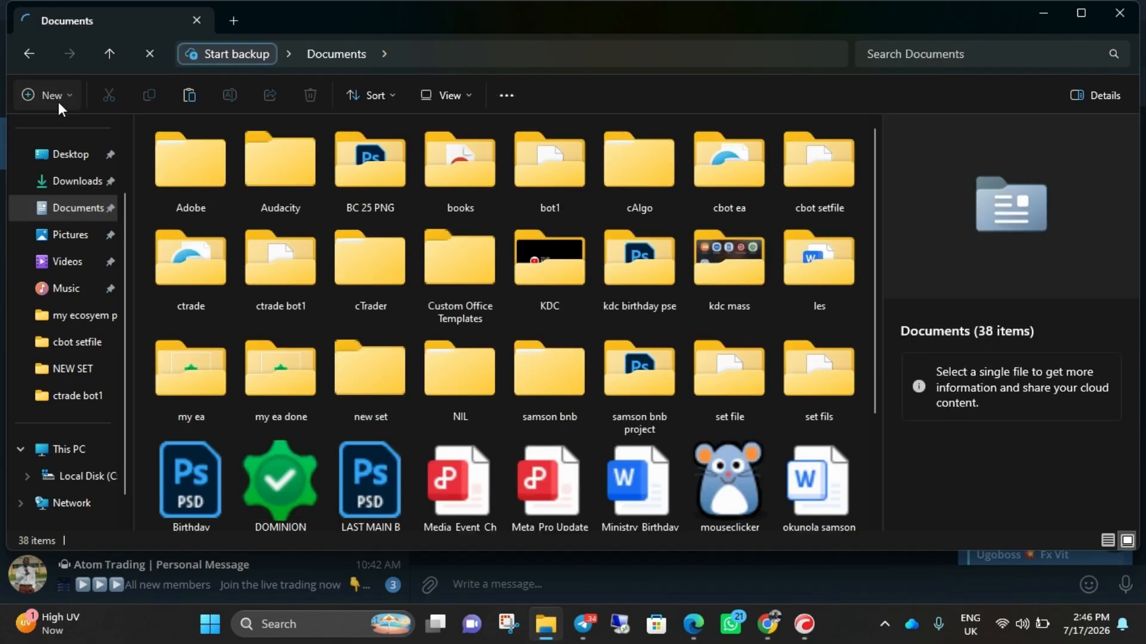
left_click(59, 102)
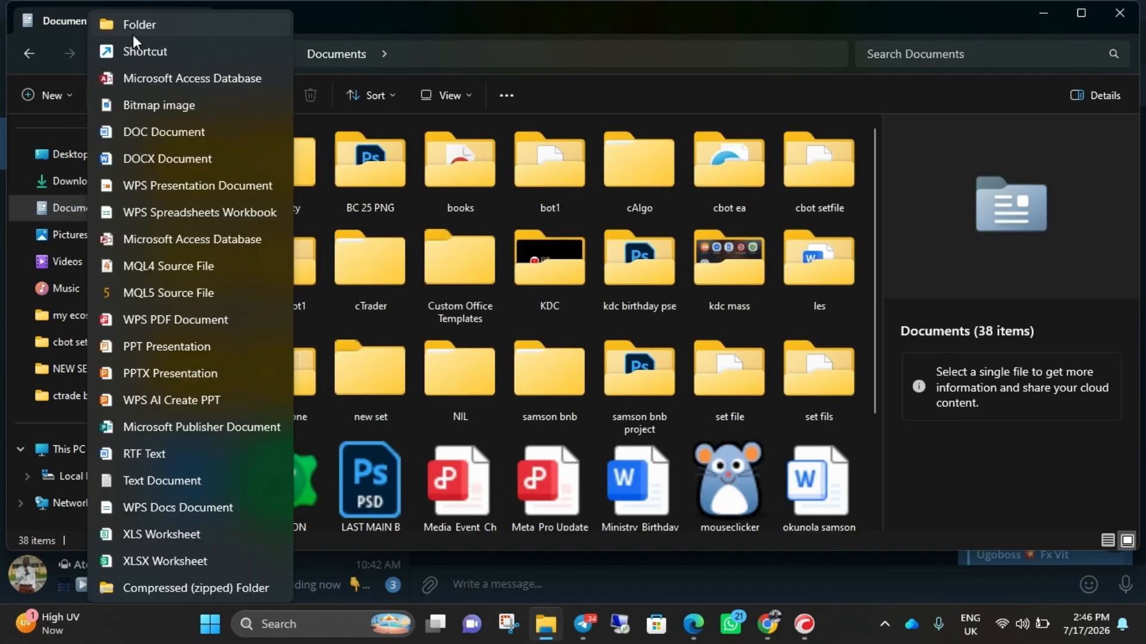
left_click(133, 35)
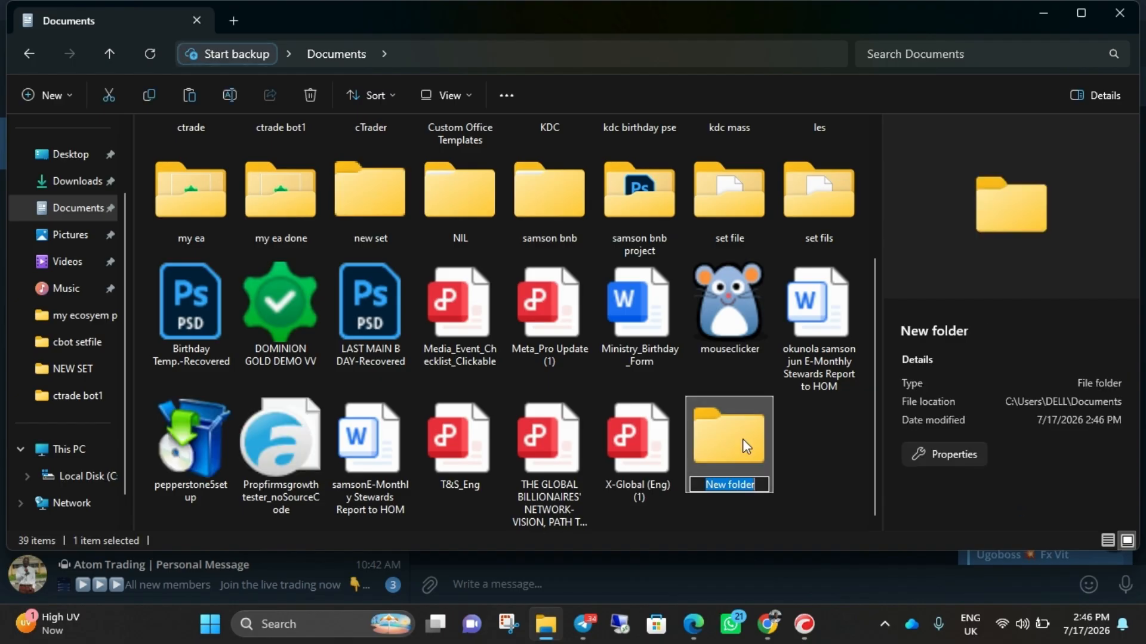
type("new cbot")
key("Return")
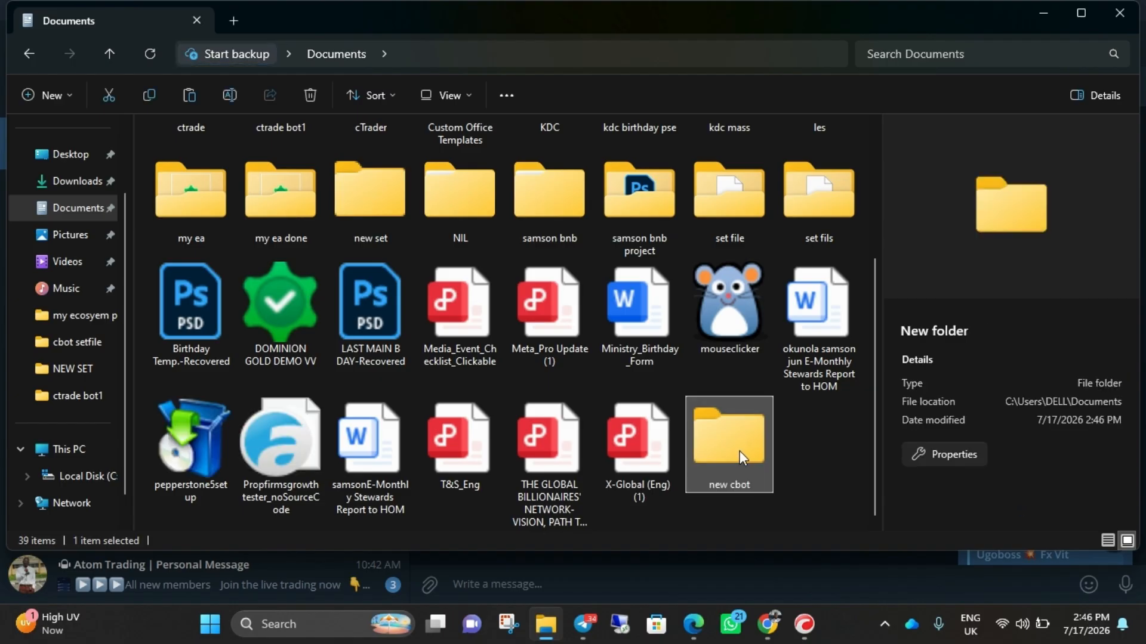
double_click(737, 456)
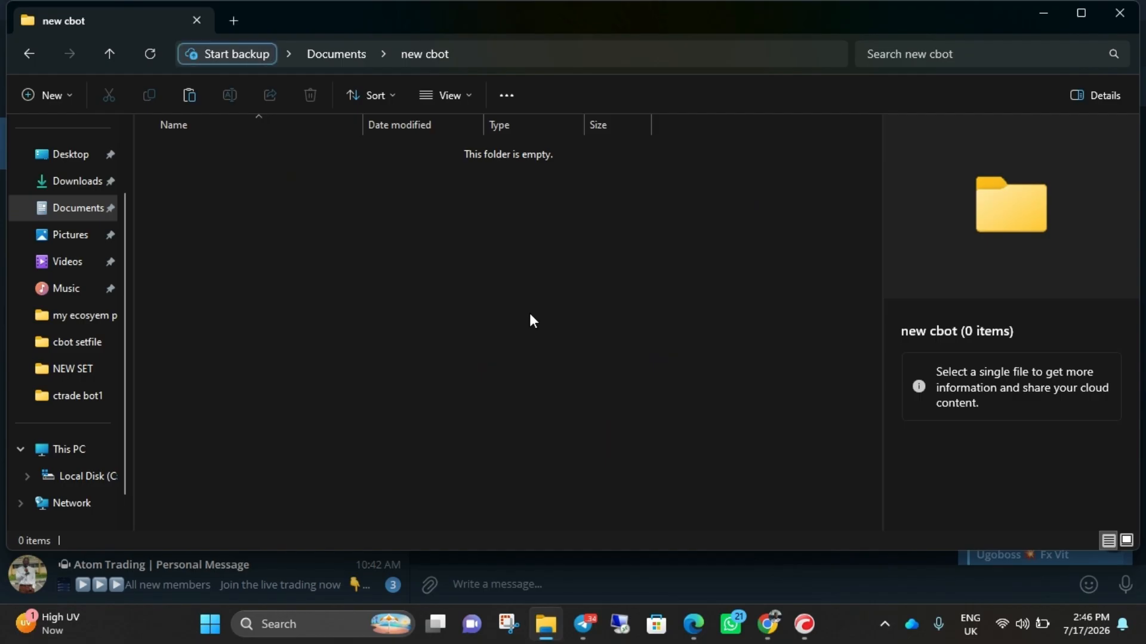
key("ctrl+v")
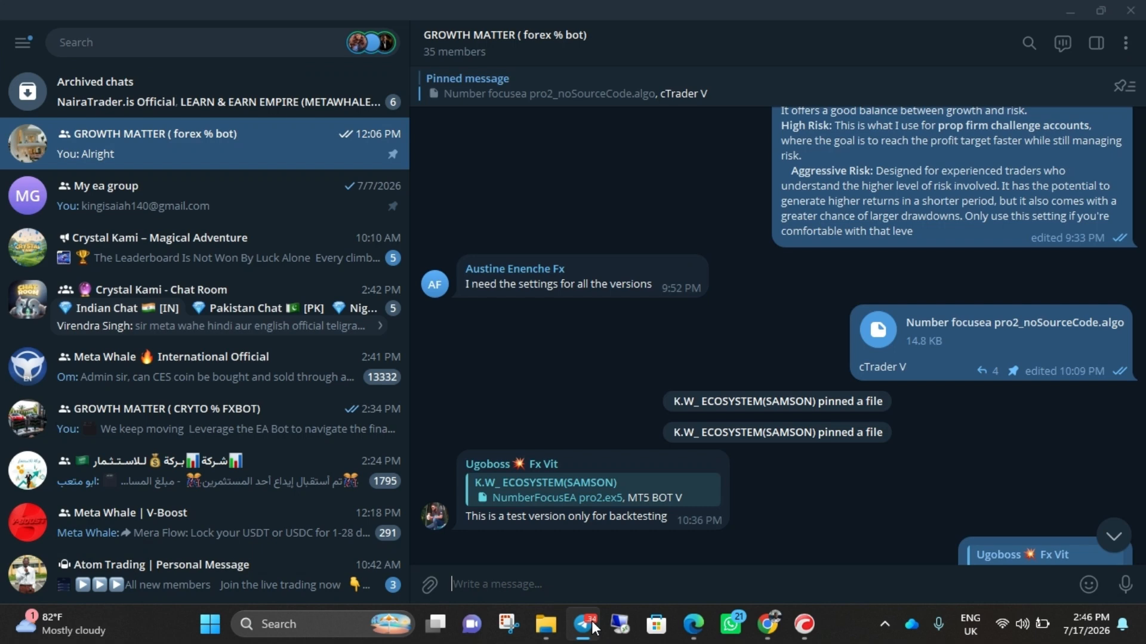
- Switch to Telegram, find the July 17 Number focus set files in the group chat, and show the Mid Risk file in its folder
left_click(583, 624)
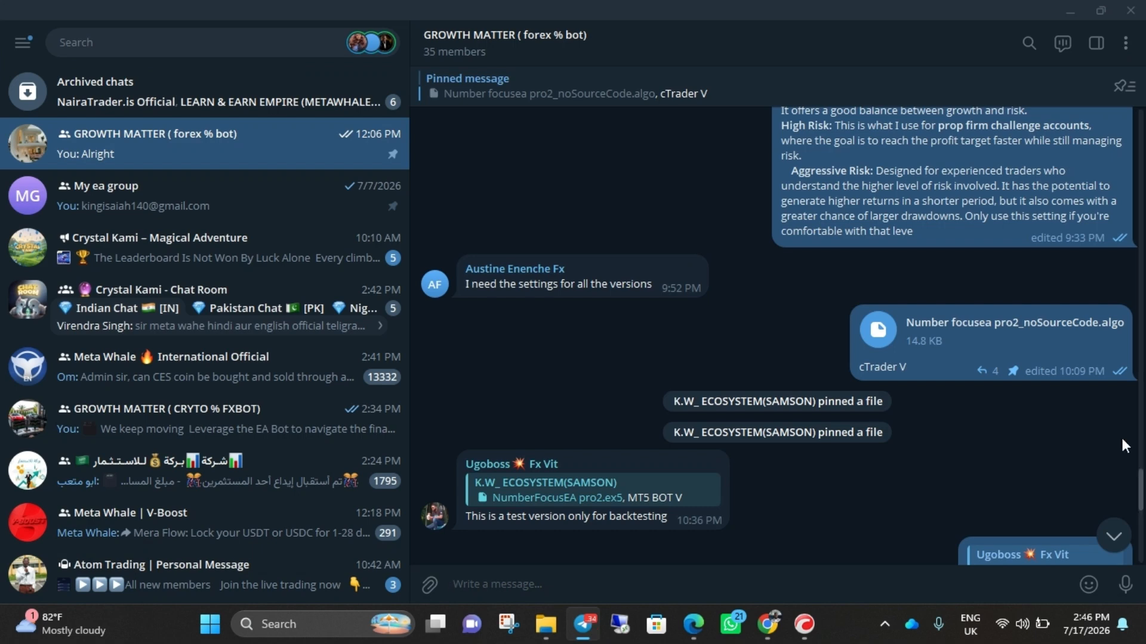
left_click_drag(1144, 478, 1144, 521)
double_click(942, 334)
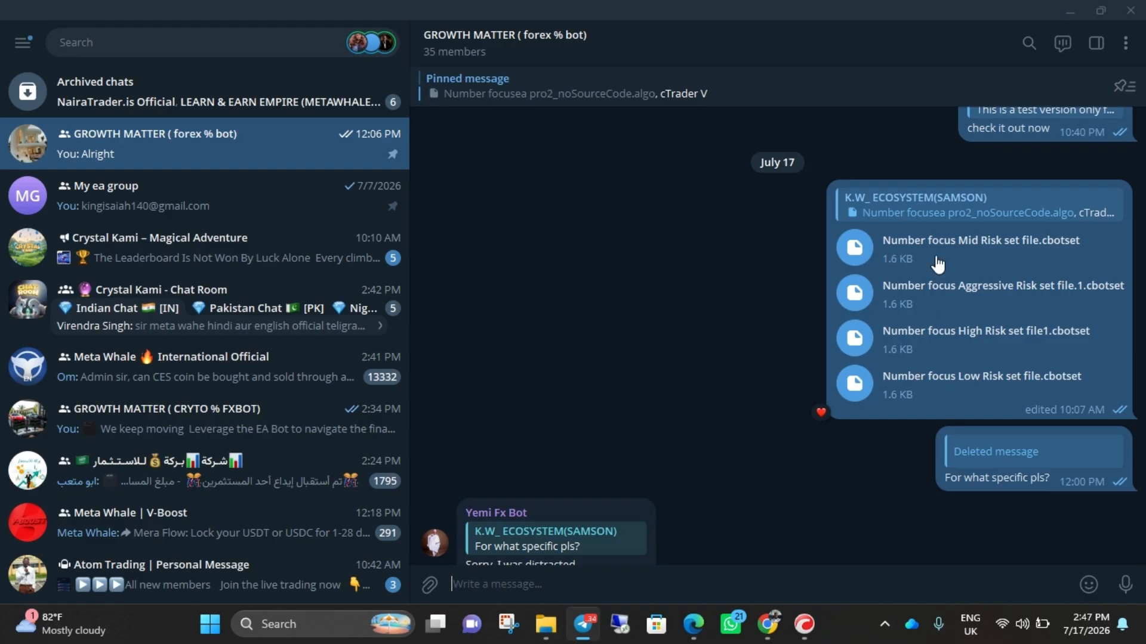
right_click(883, 240)
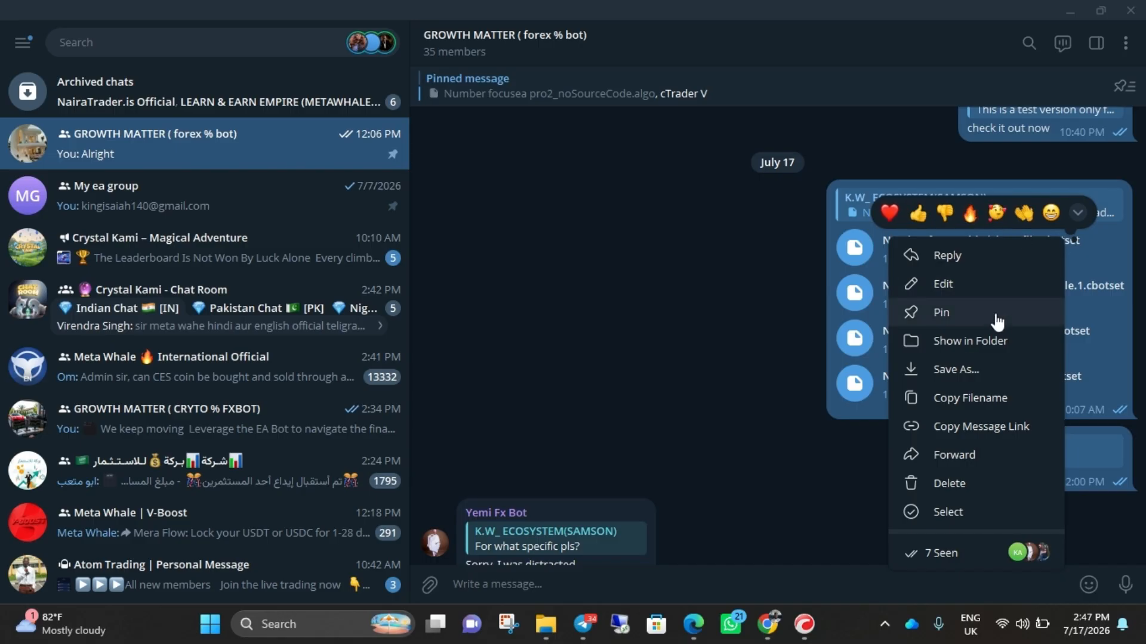
left_click(967, 346)
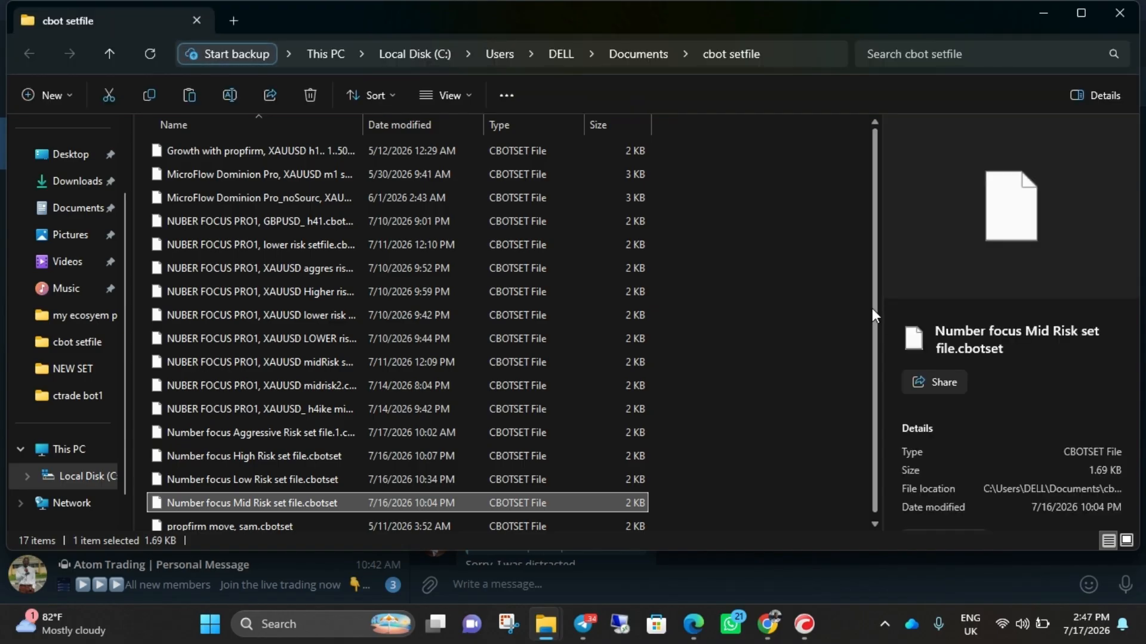
- Copy the Number focus Aggressive, High, Low and Mid Risk set files into the new cbot folder in Documents
left_click_drag(873, 308, 876, 318)
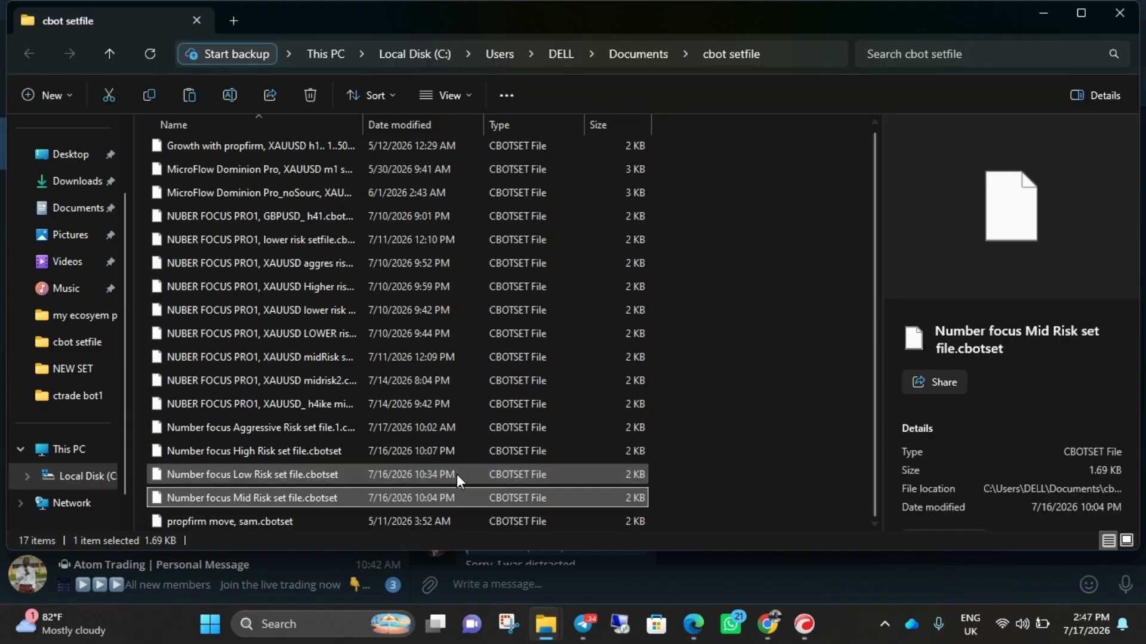
left_click(214, 430)
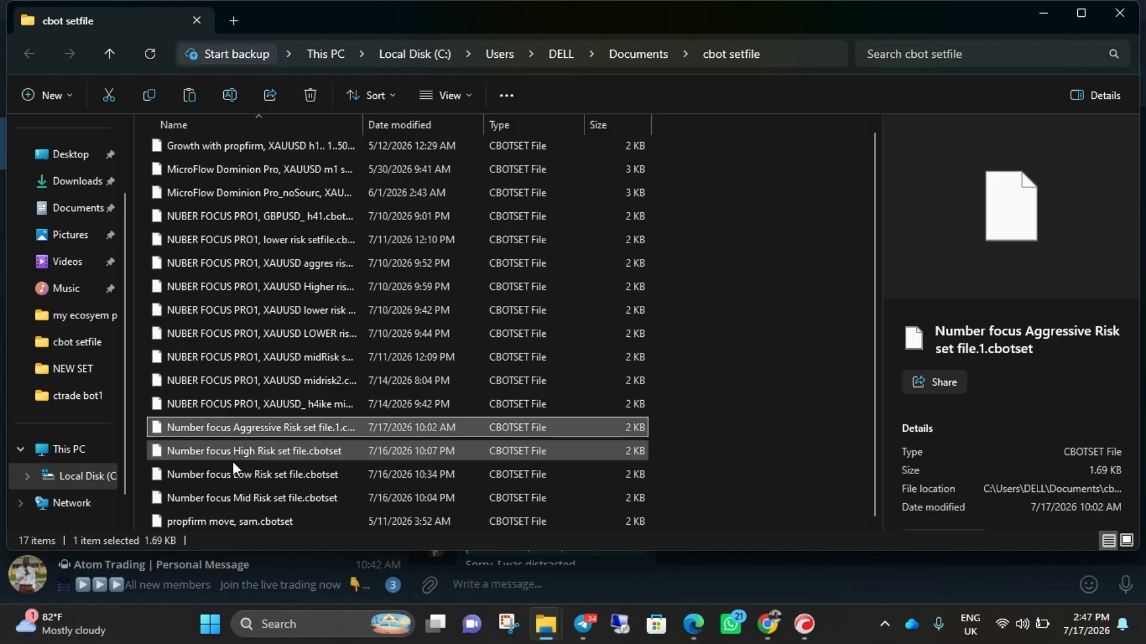
left_click(247, 495, "shift")
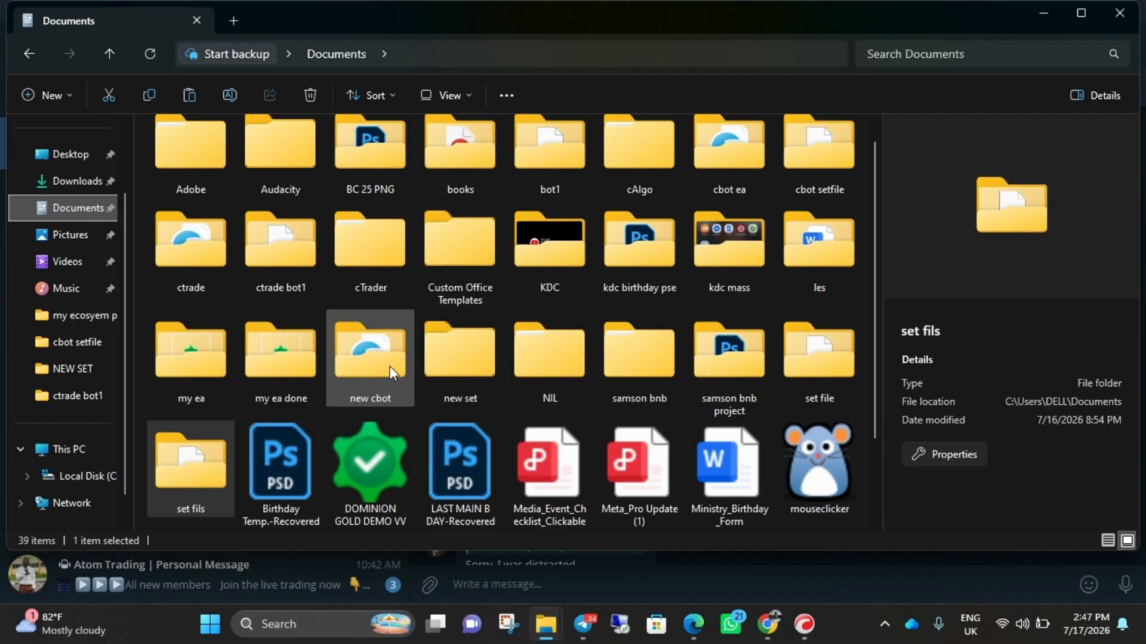
double_click(389, 365)
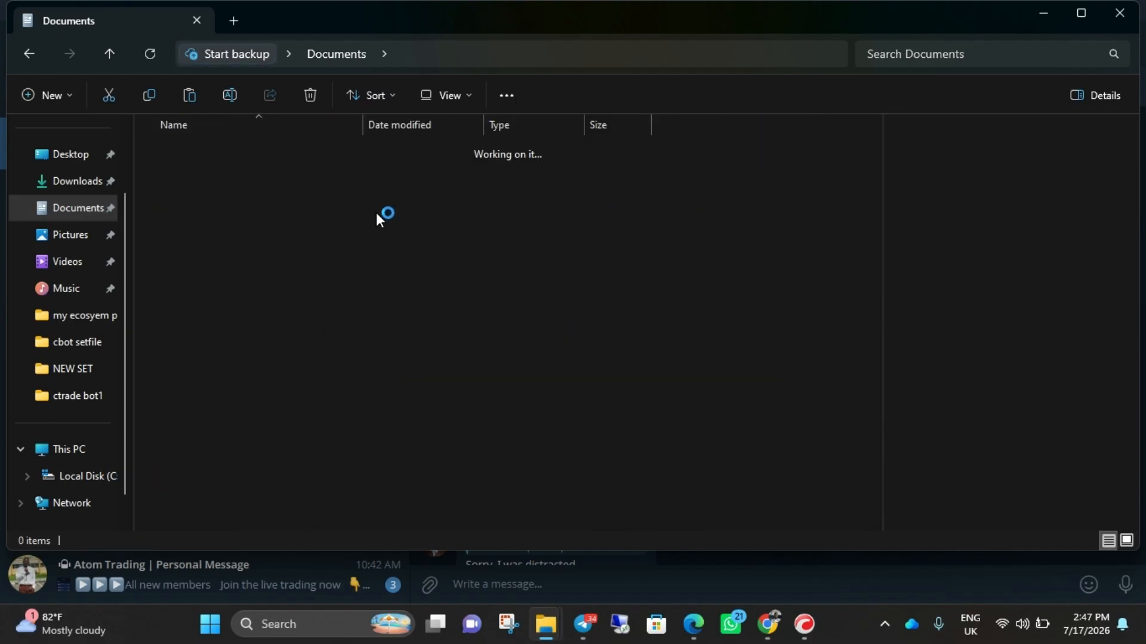
key("ctrl+v")
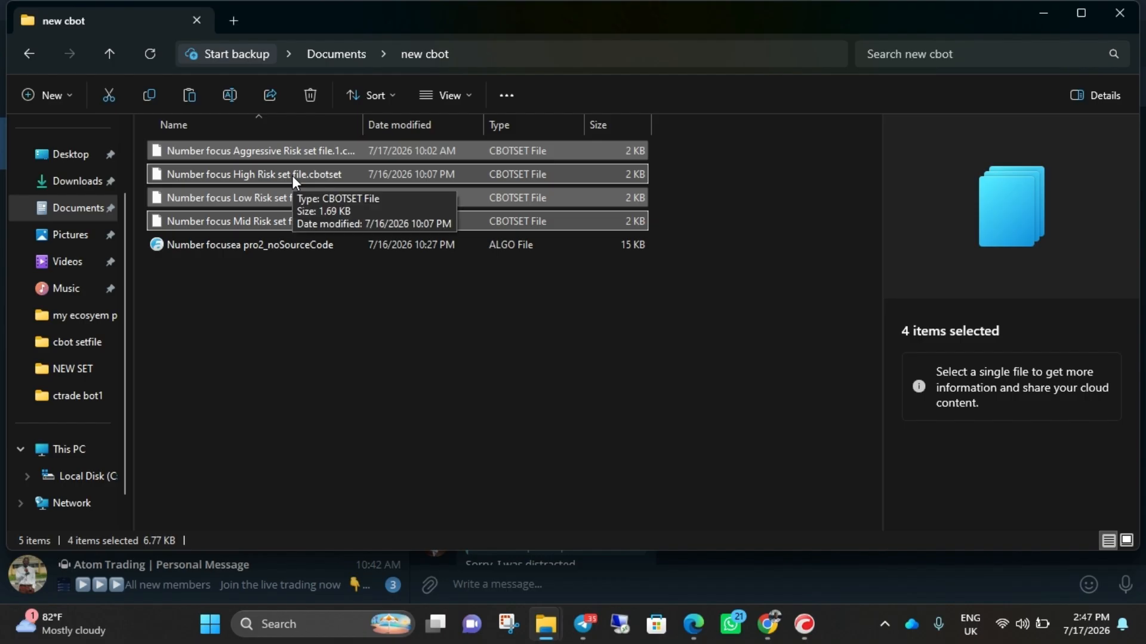
- Switch to cTrader, showing the backtest of the Number focusea pro2_noSourceCode cBot
left_click(805, 625)
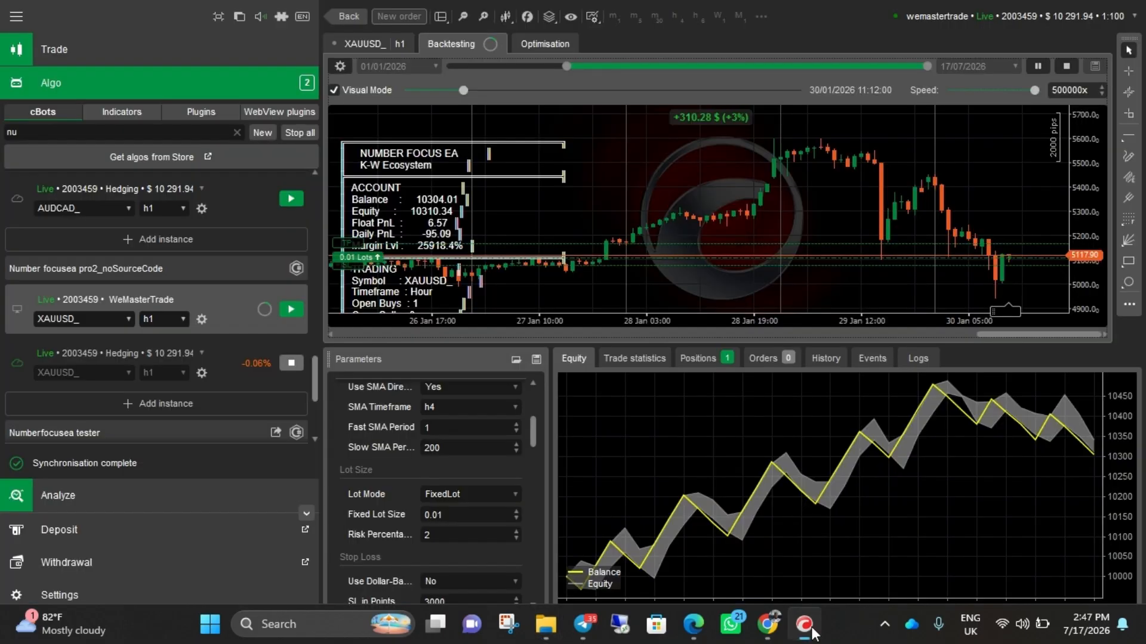
key("super")
mouse_move(819, 625)
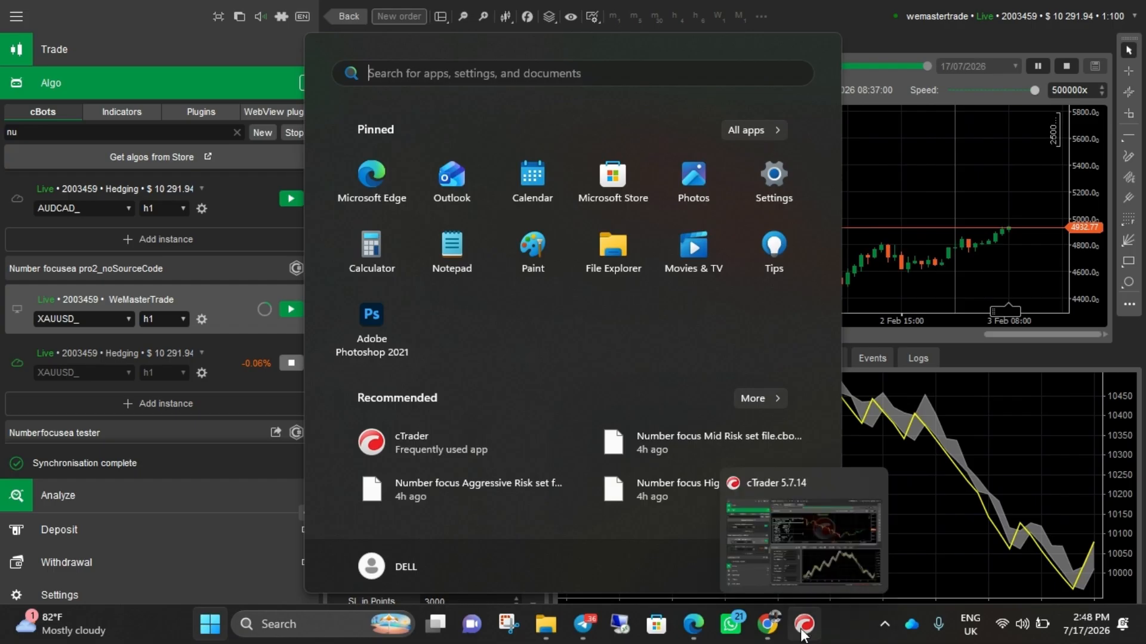
left_click(983, 272)
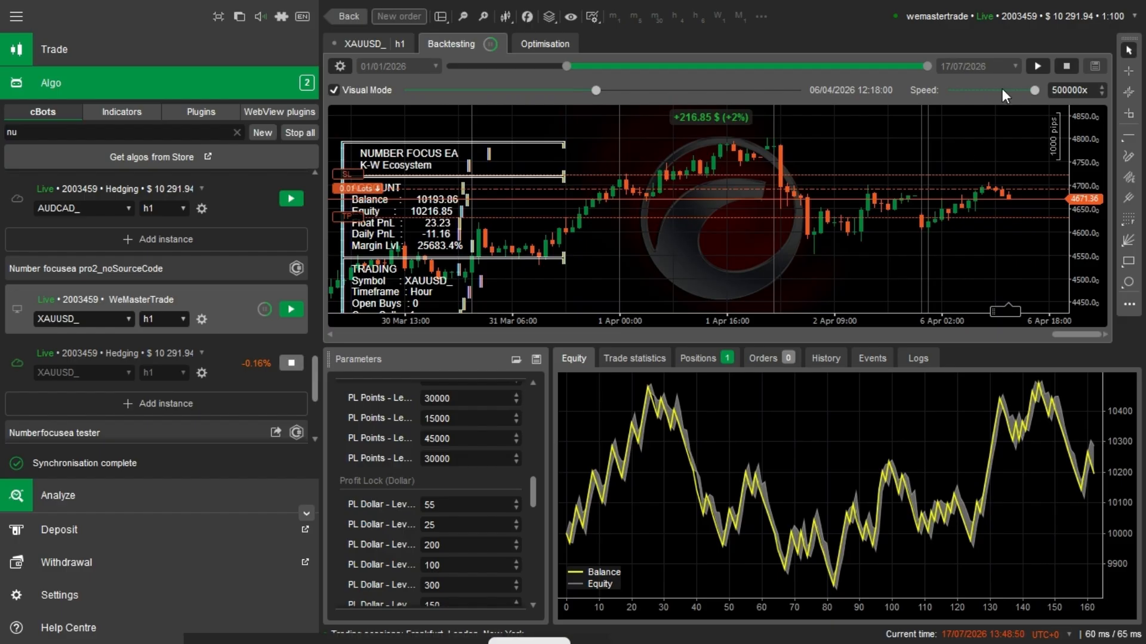
- Open the account list to review the linked live and demo trading accounts, and close it without changing the account
left_click(1030, 23)
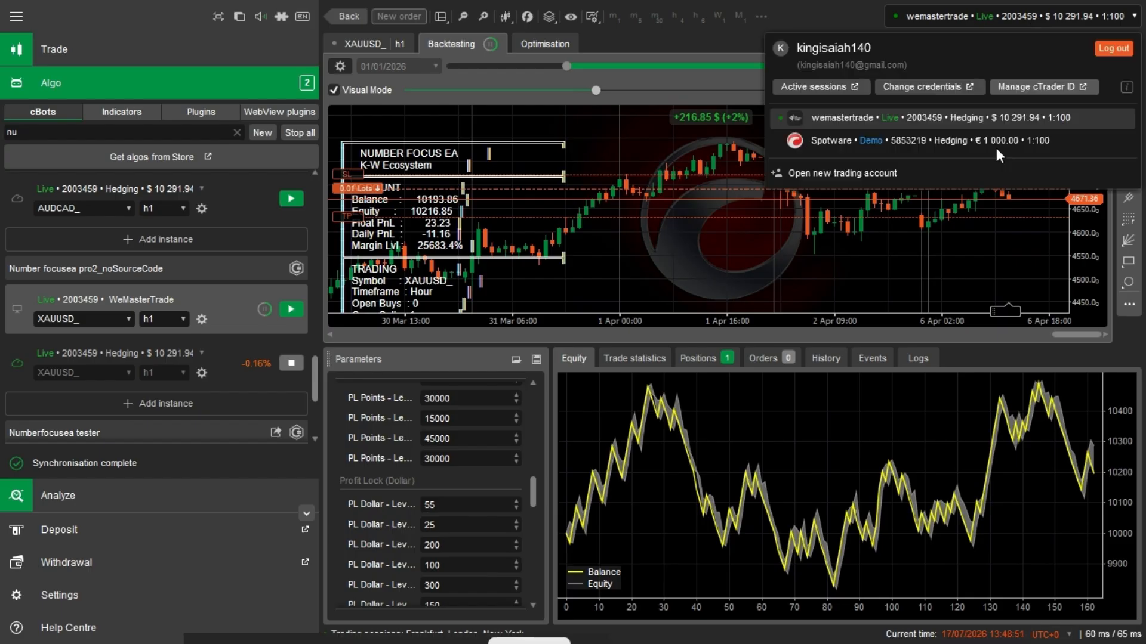
left_click(994, 267)
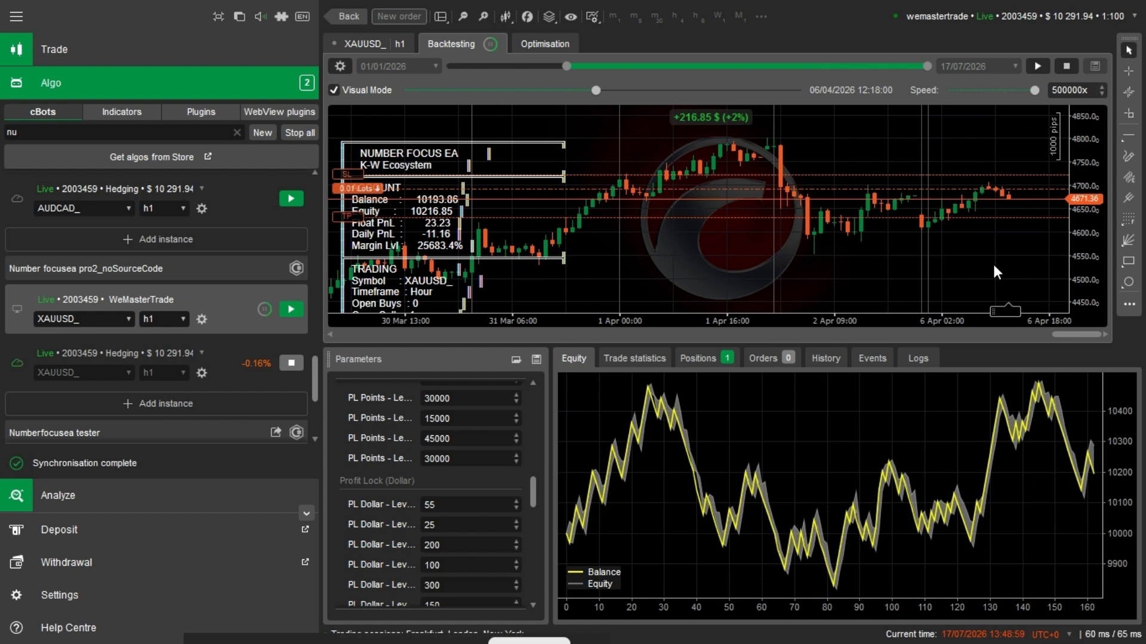
left_click(1015, 17)
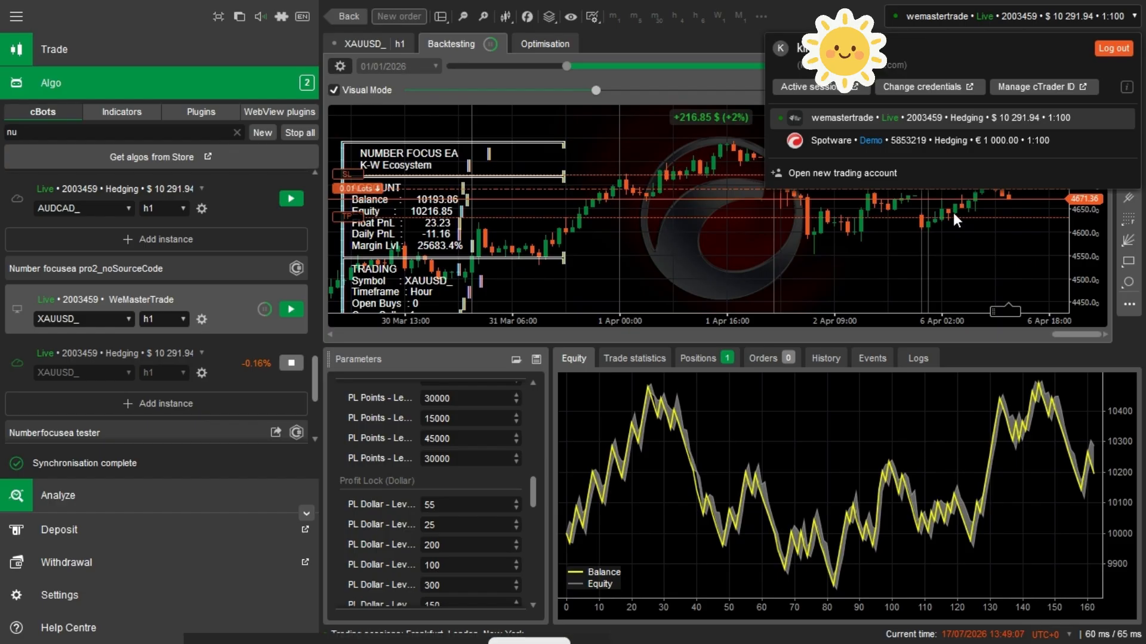
left_click(977, 234)
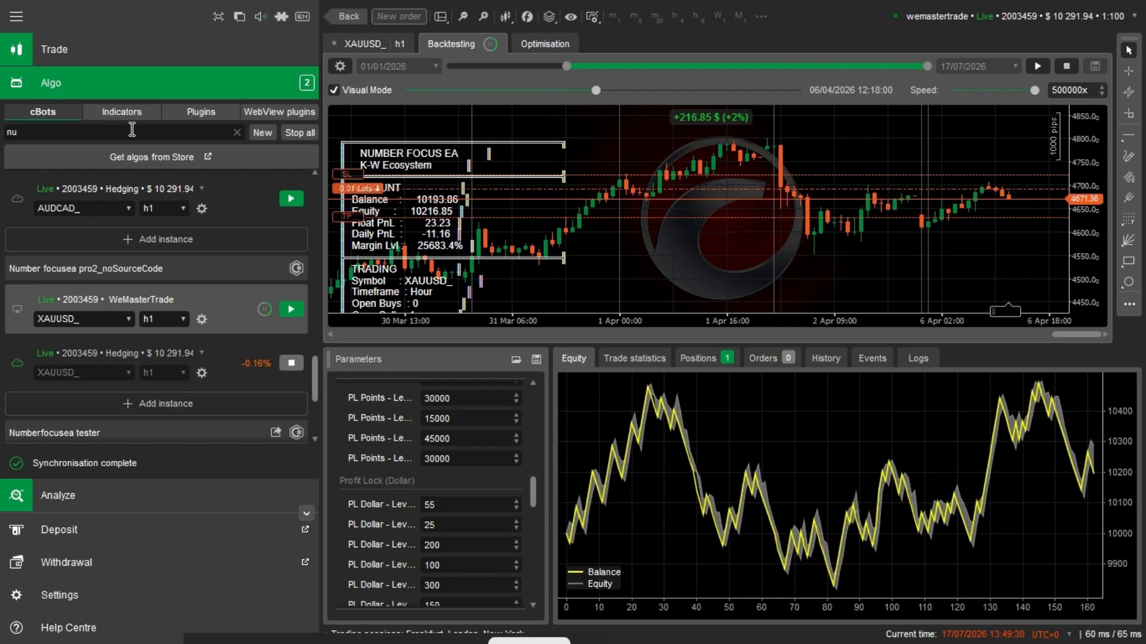
- Try to install Number focusea pro2_noSourceCode from the new cbot folder into cTrader, declining to overwrite the existing cBot
key("super")
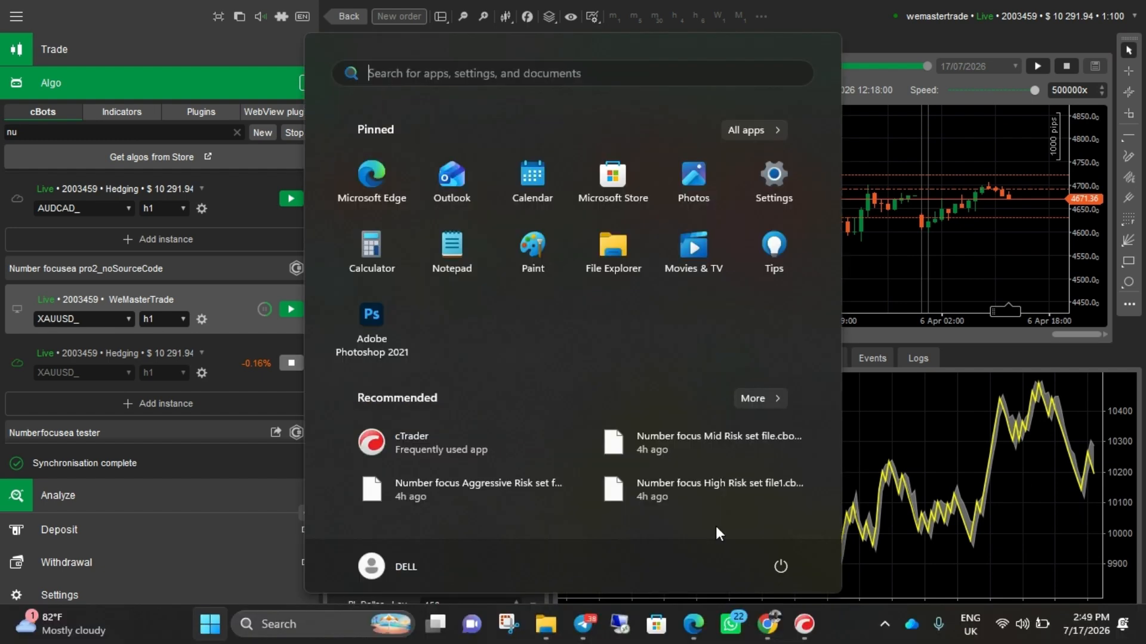
mouse_move(548, 627)
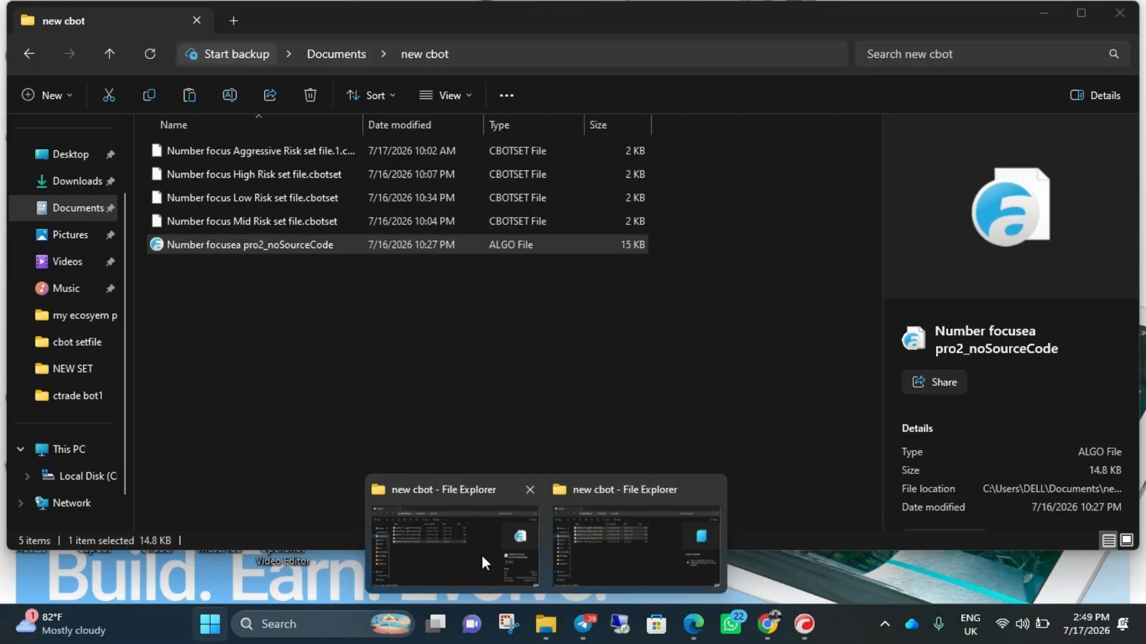
left_click(482, 556)
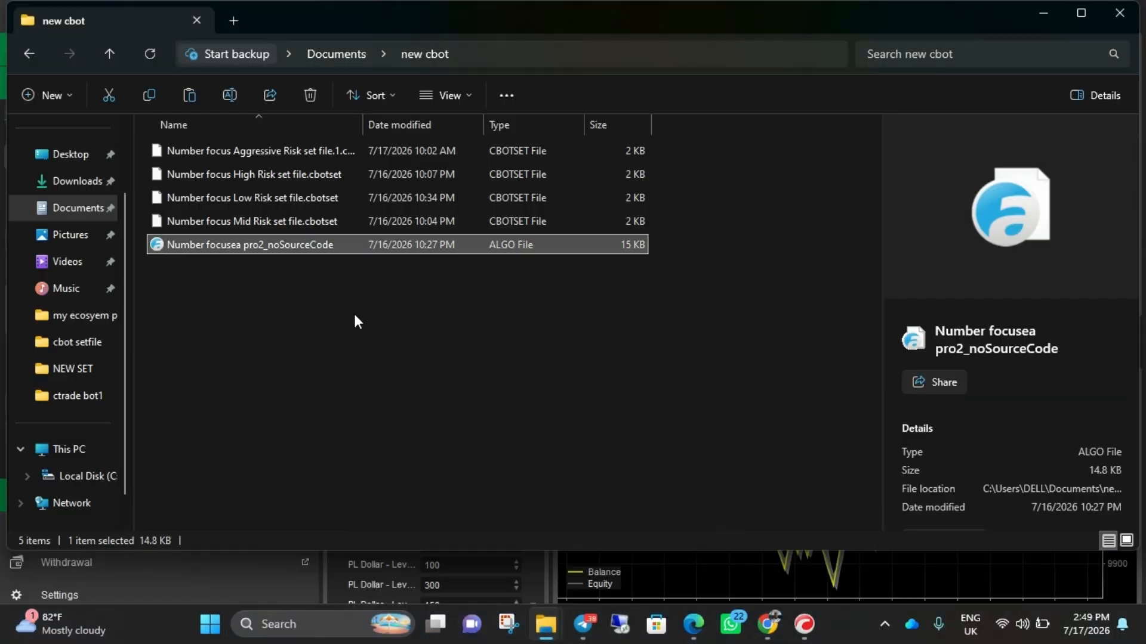
left_click(216, 291)
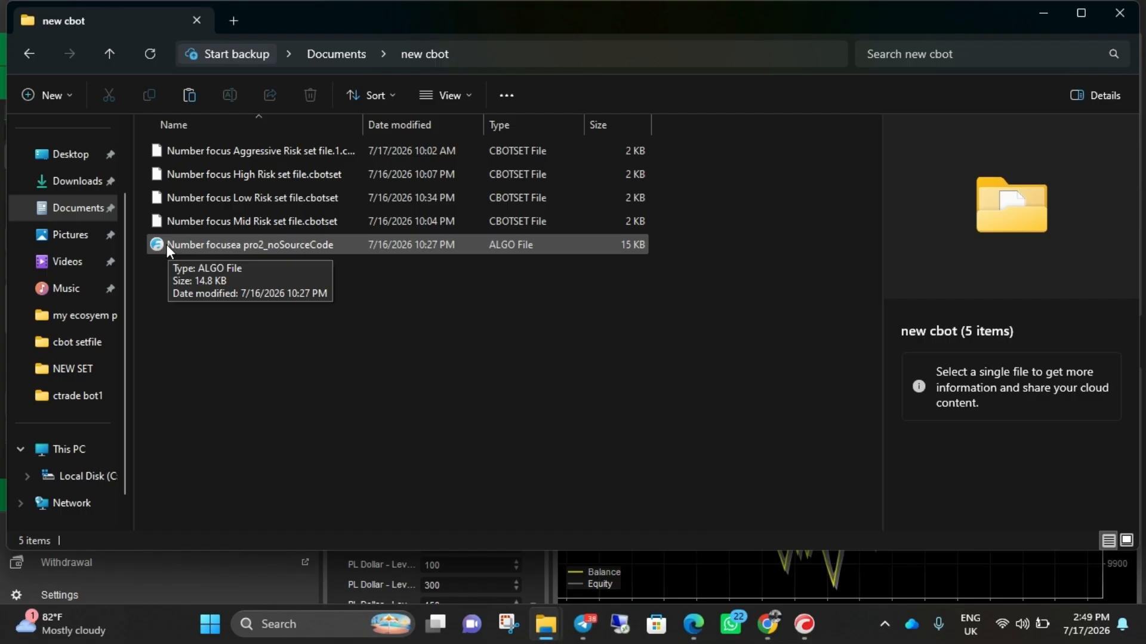
left_click(166, 245)
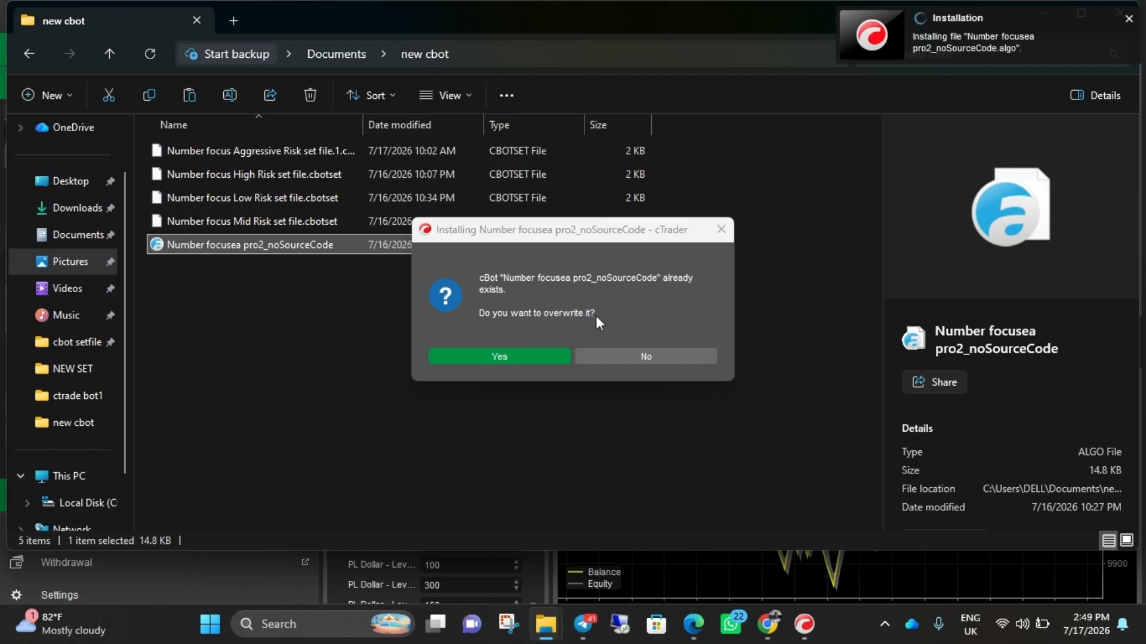
left_click(658, 351)
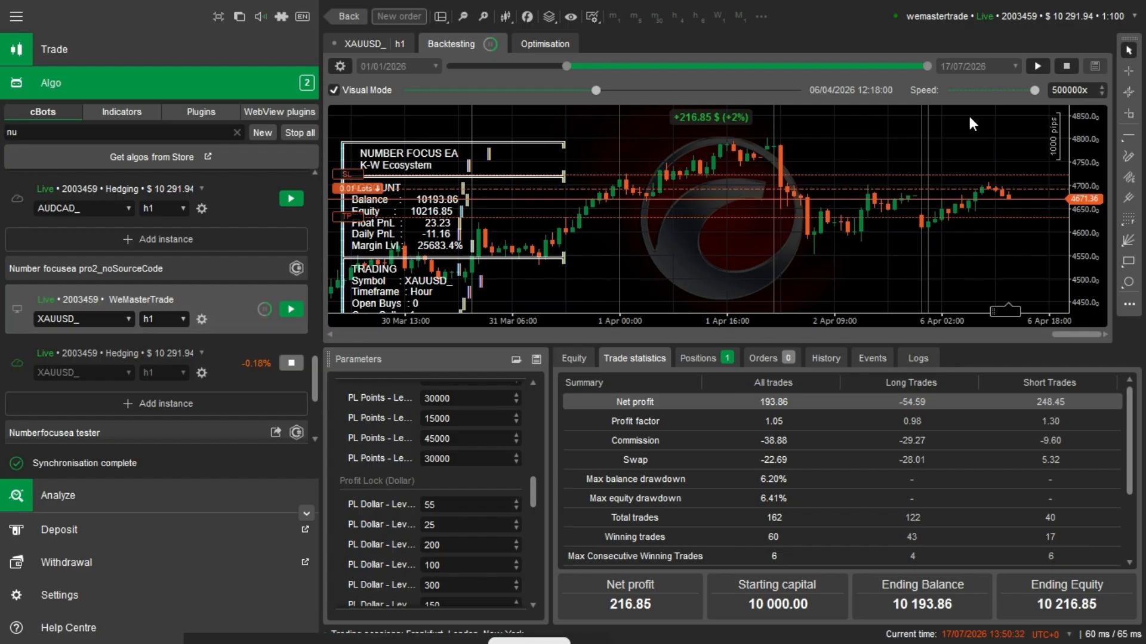
- Stop the paused backtest and select XAUUSD_ as the symbol for the local Number focusea pro2_noSourceCode instance
left_click(1065, 64)
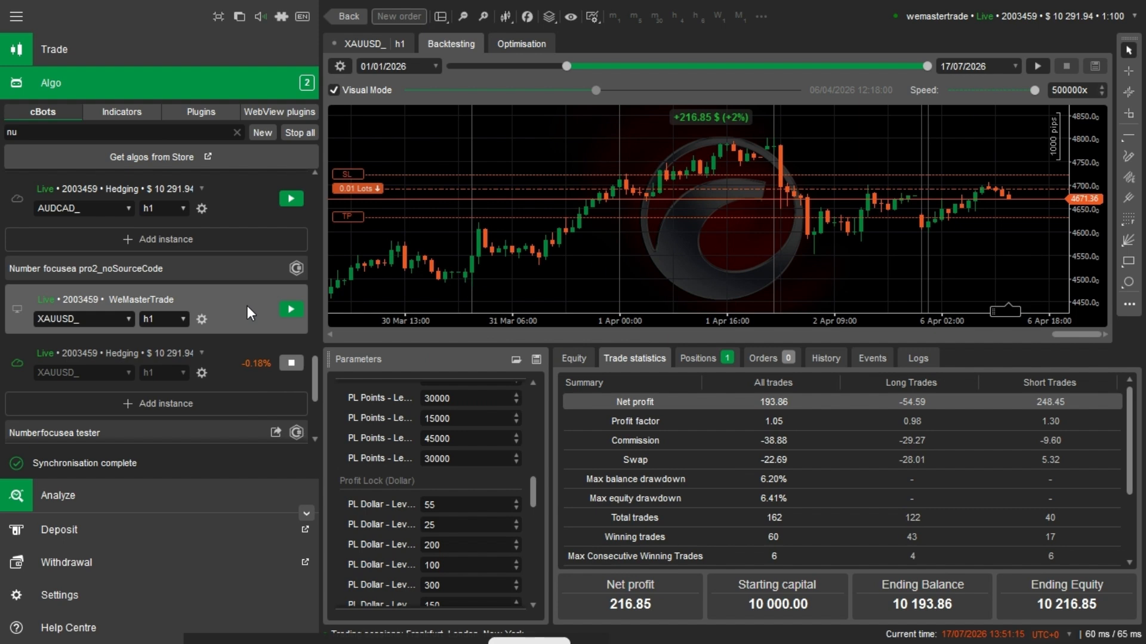
left_click(125, 320)
left_click(95, 371)
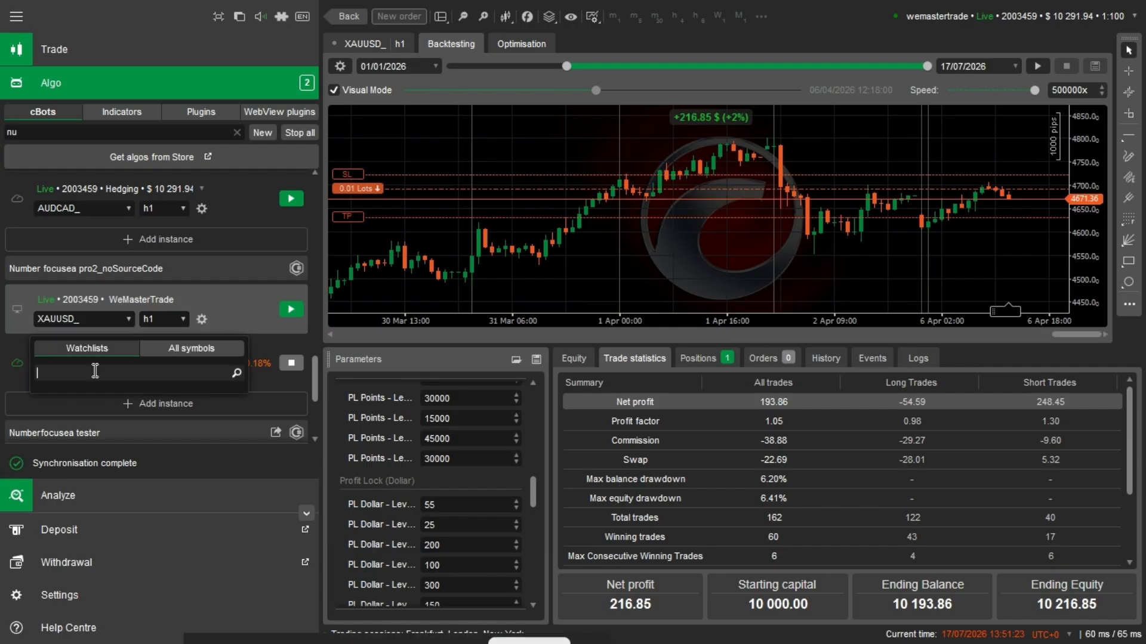
type("xau")
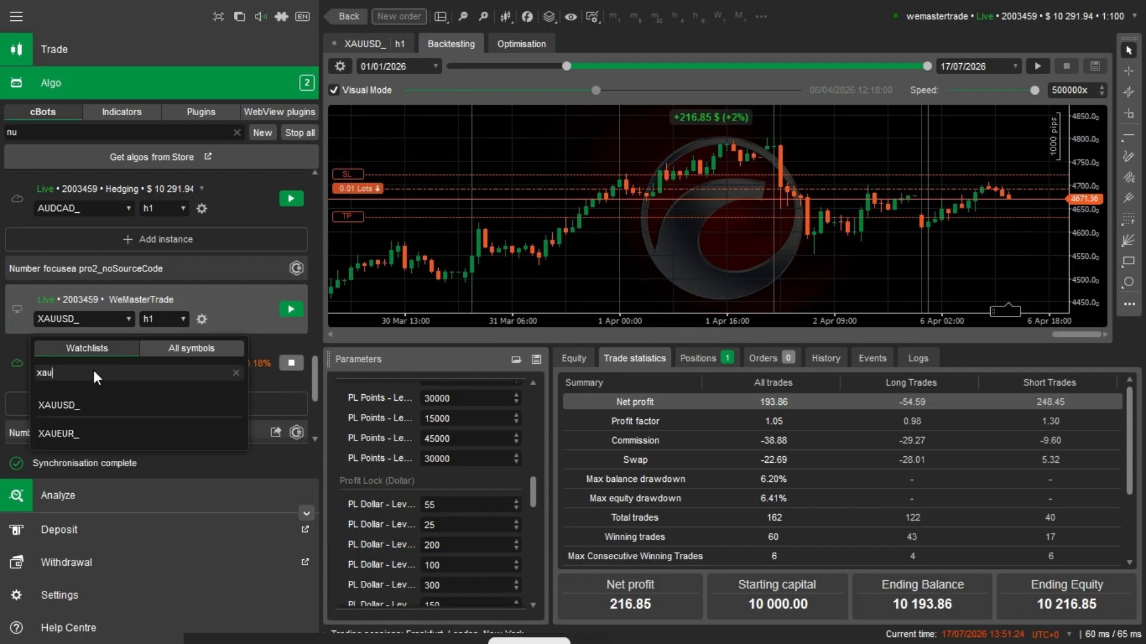
left_click(80, 409)
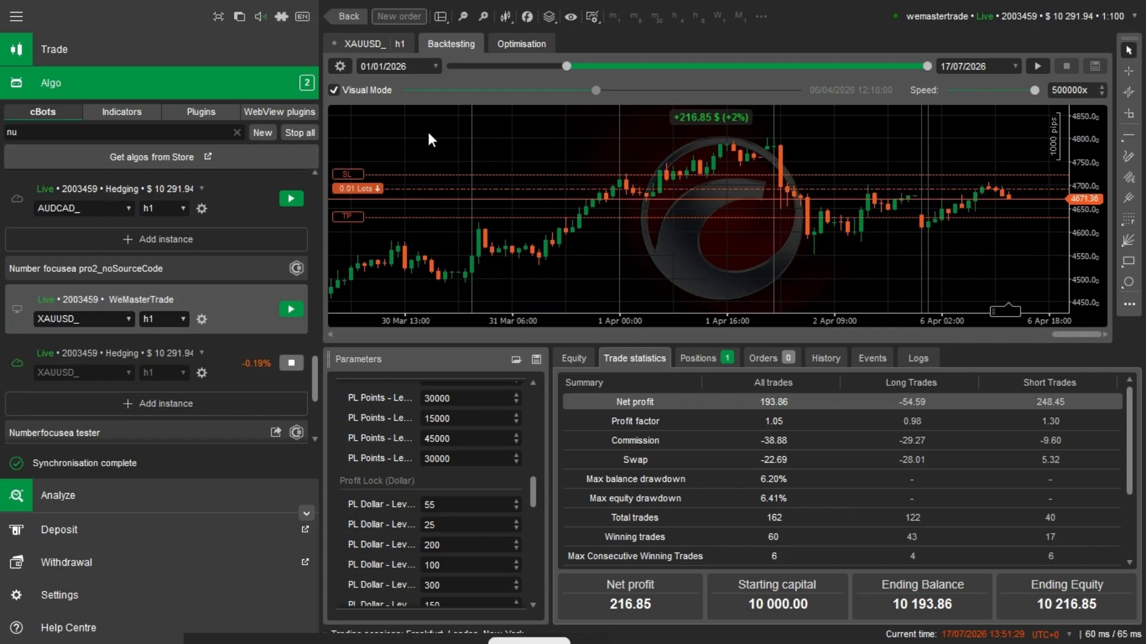
- Switch from the backtesting view to the instance's live XAUUSD_ h1 chart
left_click(367, 47)
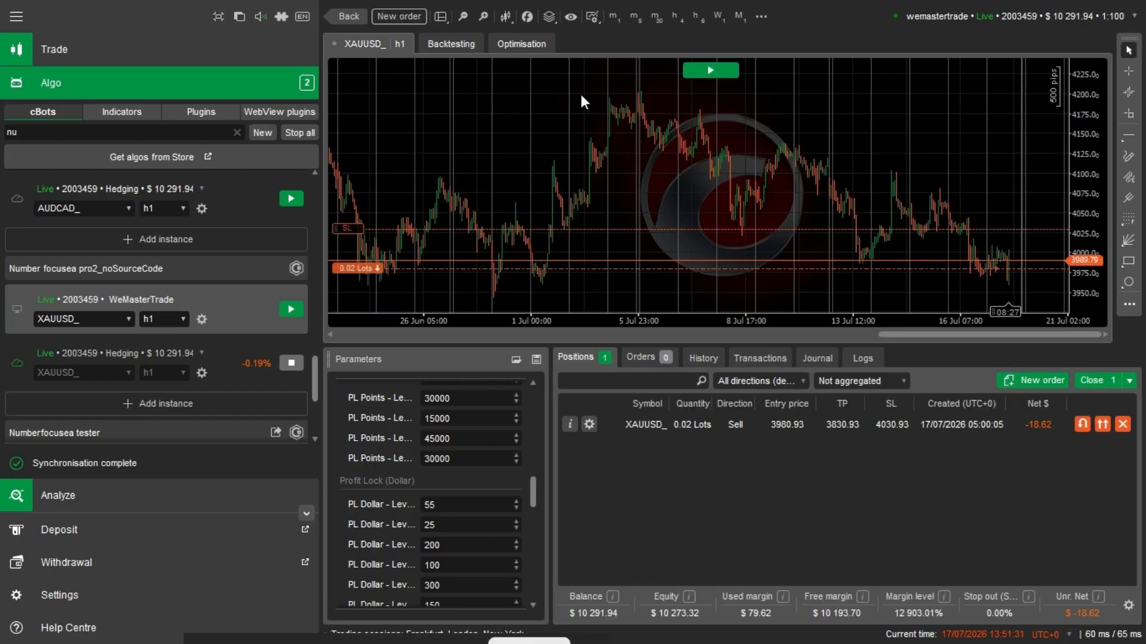
- Return to the backtesting view and set the test period from 01/01/2026 to 17/07/2026
left_click(450, 43)
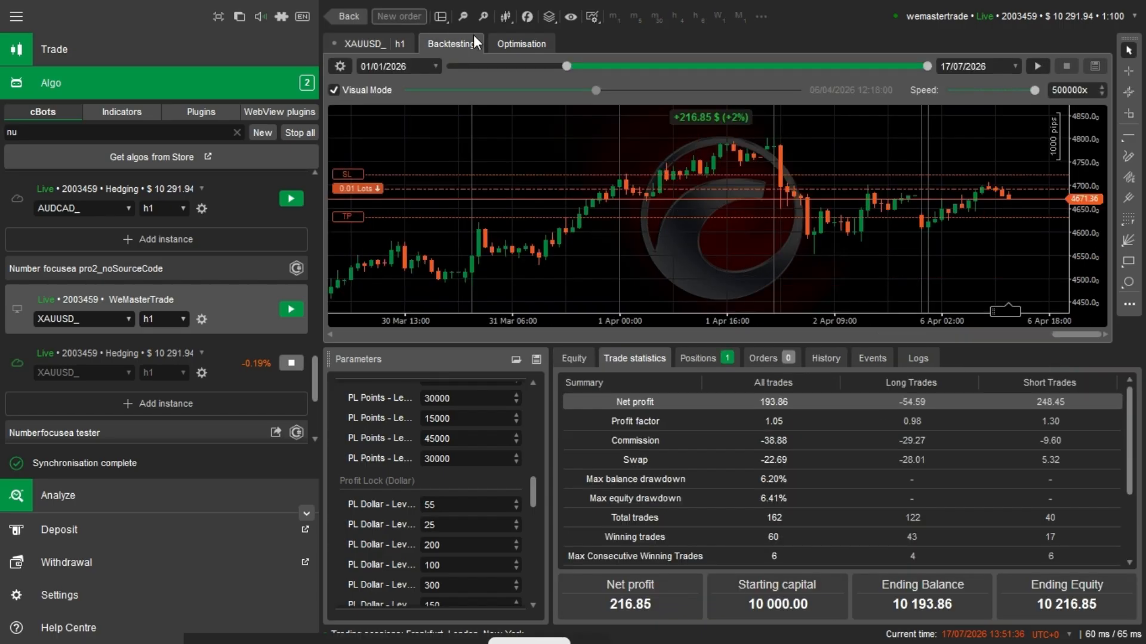
left_click(437, 67)
left_click(442, 83)
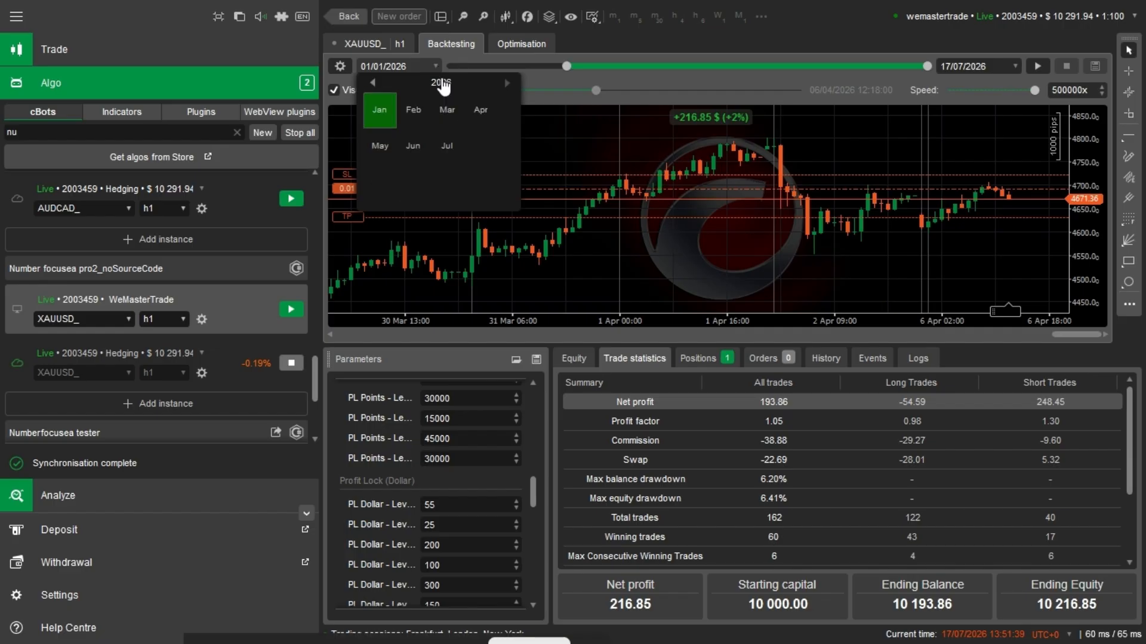
left_click(392, 107)
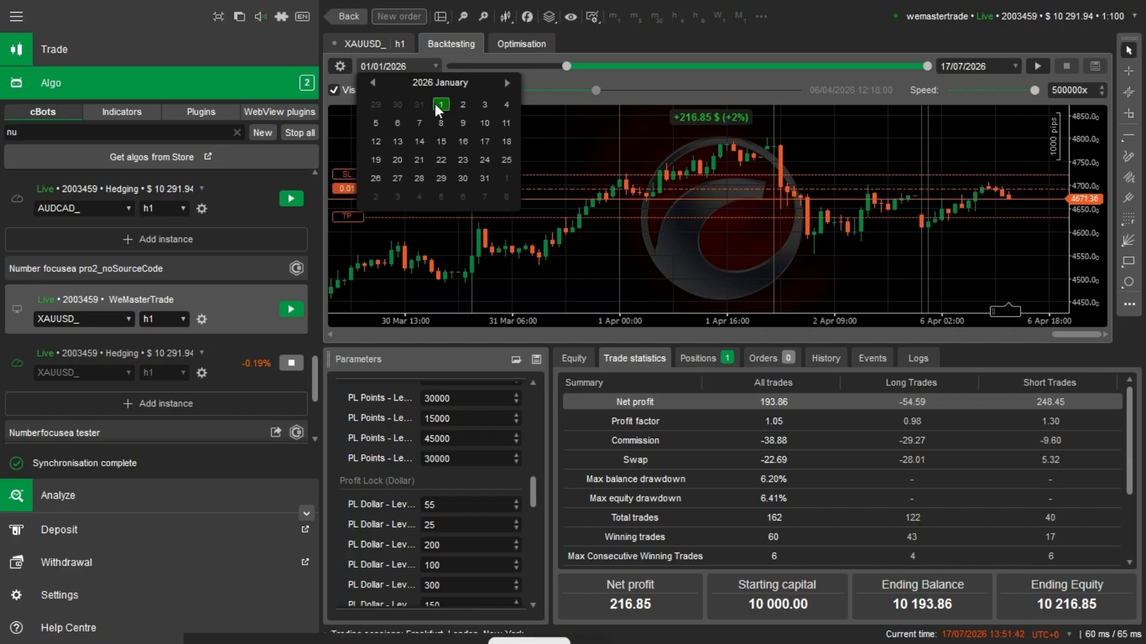
left_click(440, 105)
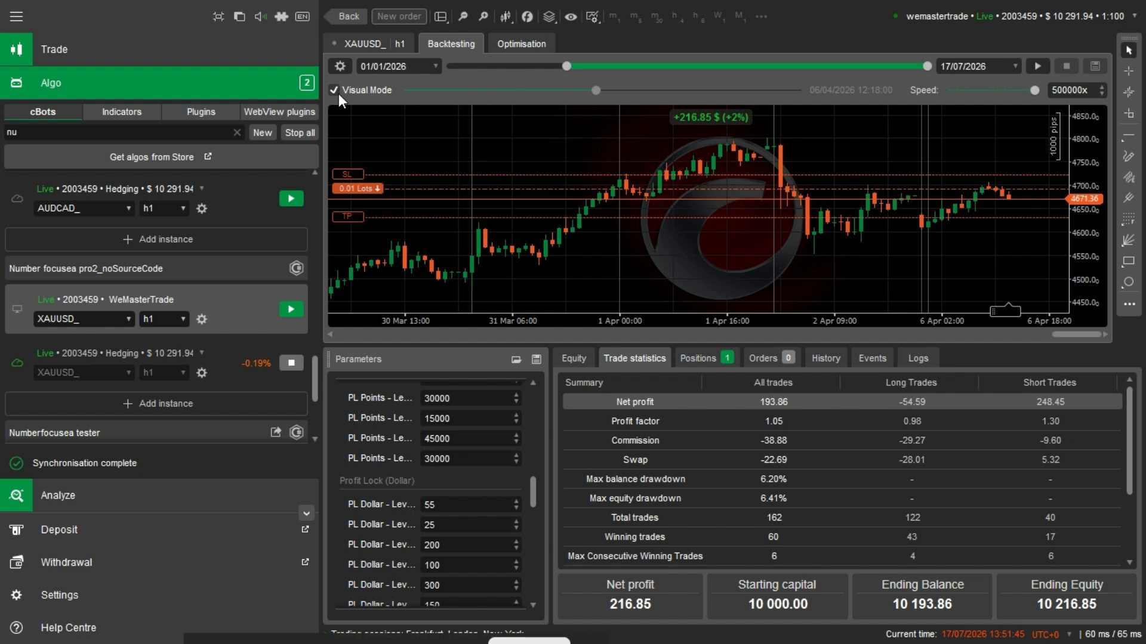
left_click(1016, 65)
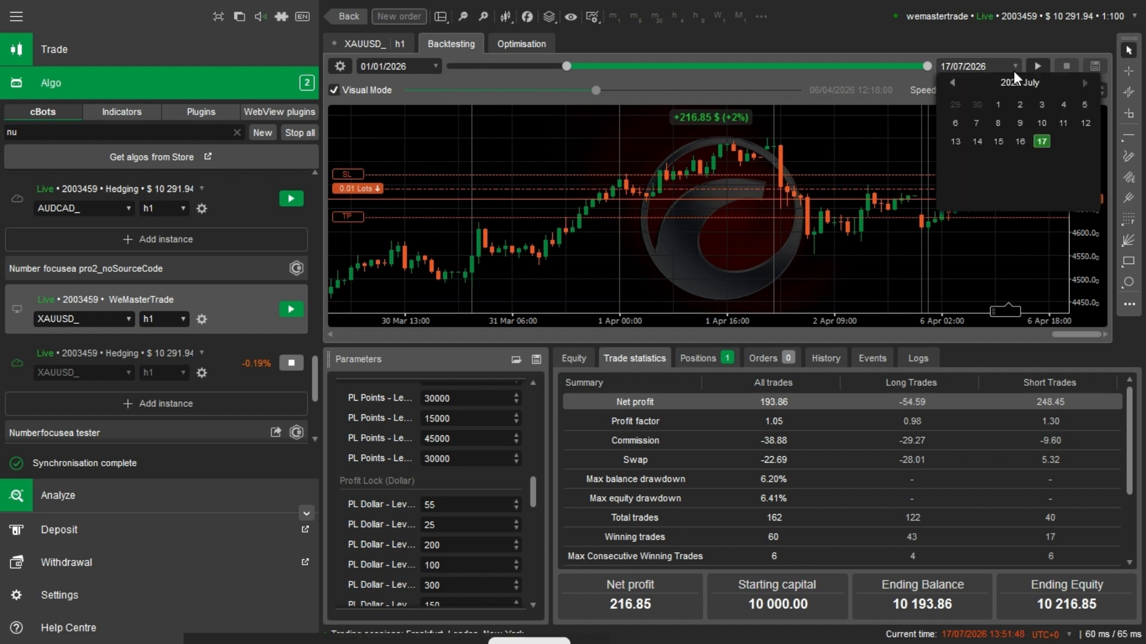
left_click(1048, 138)
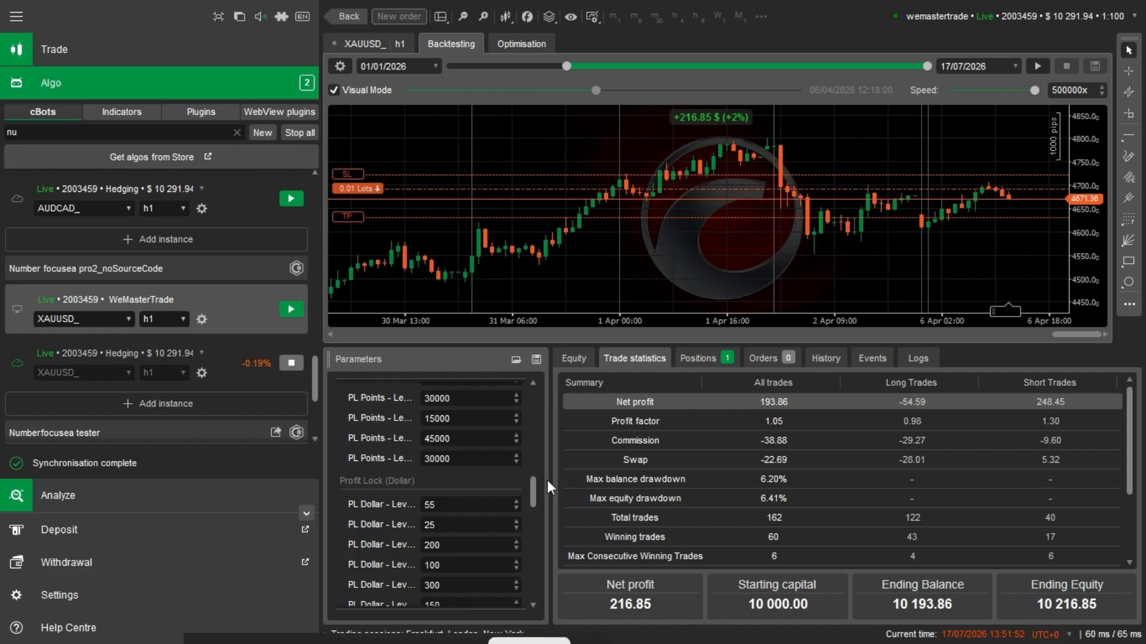
- Load Number focus Low Risk set file.cbotset from the new cbot folder in Documents into the instance's parameters
left_click_drag(533, 482, 514, 368)
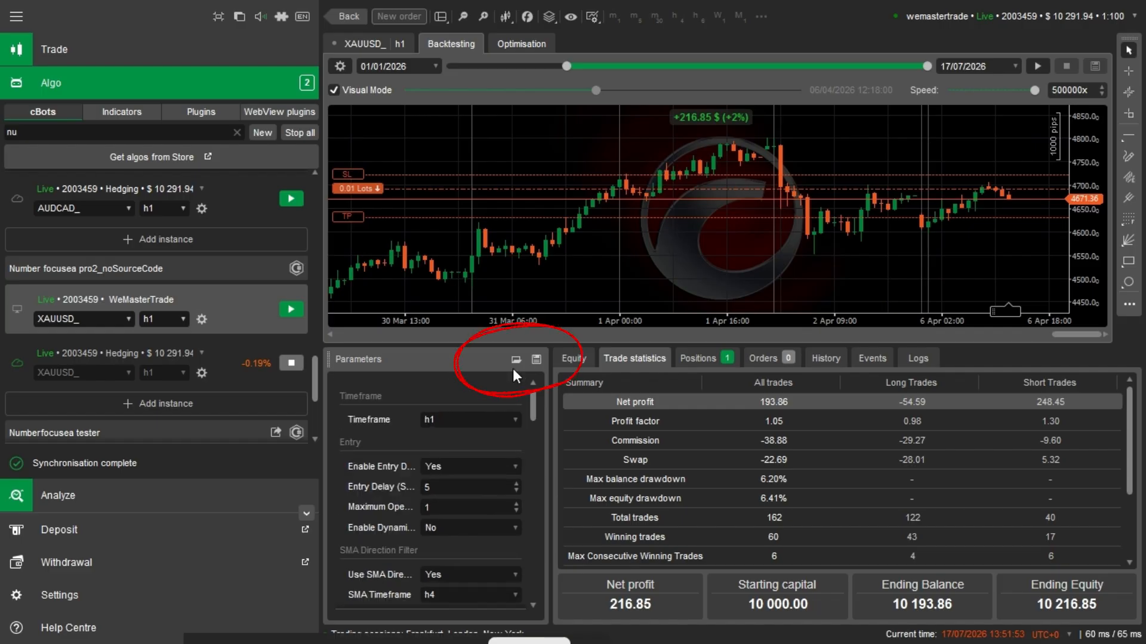
left_click(516, 359)
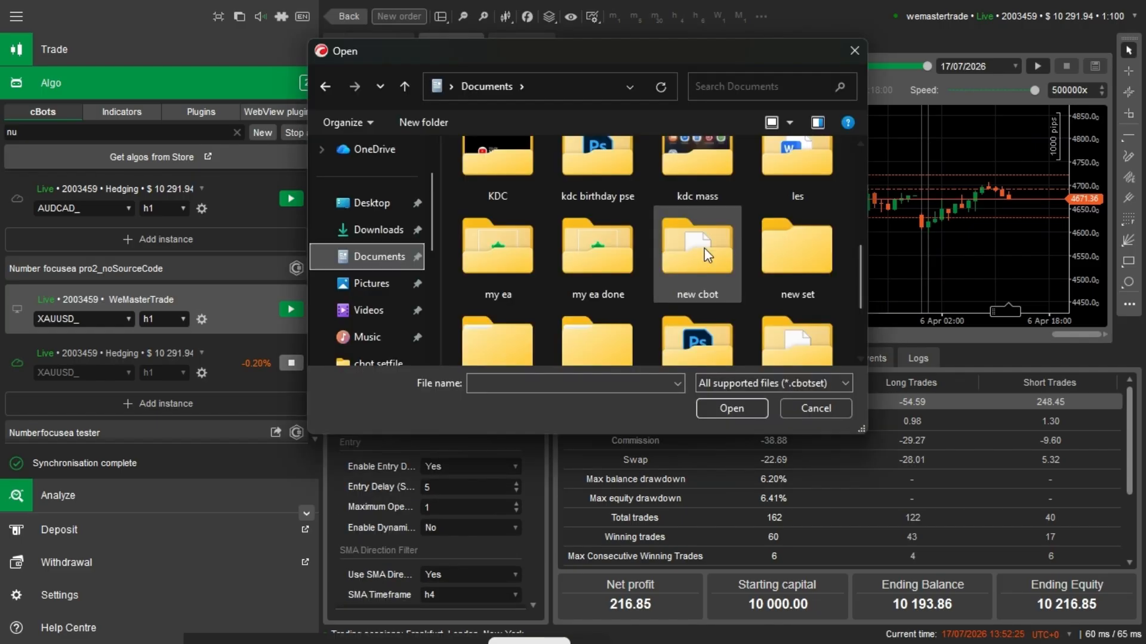
double_click(704, 248)
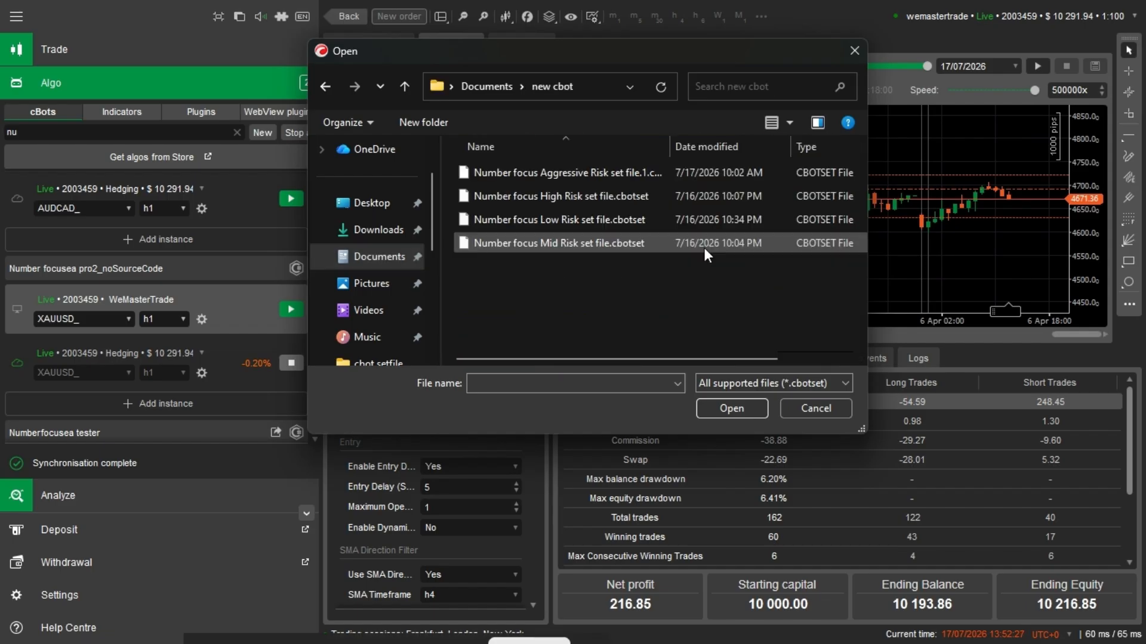
left_click(597, 220)
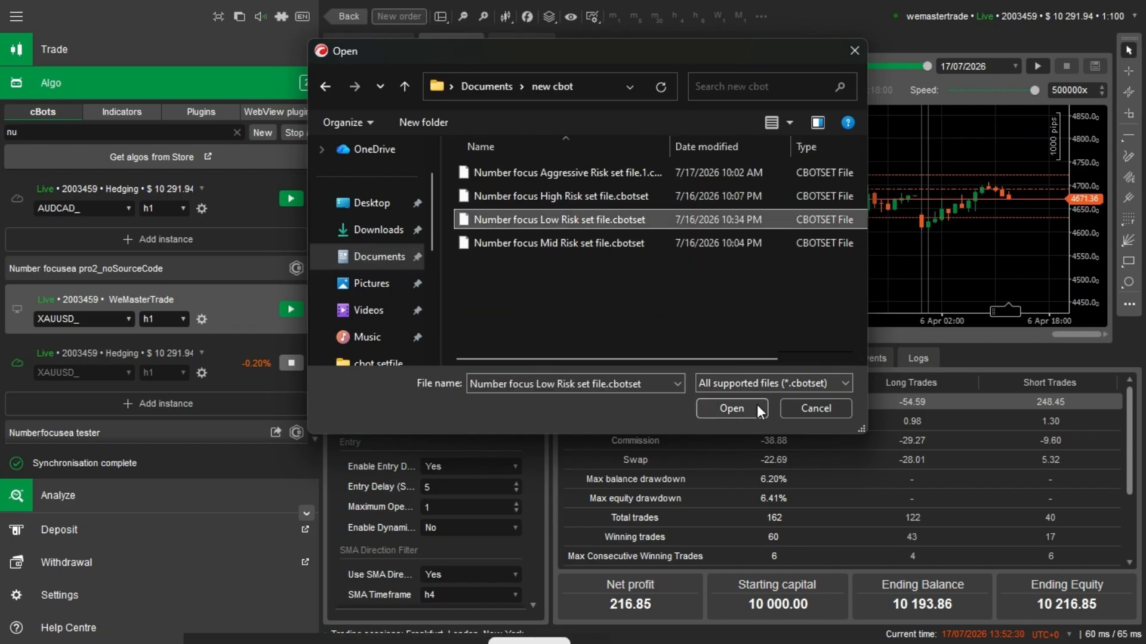
left_click(756, 404)
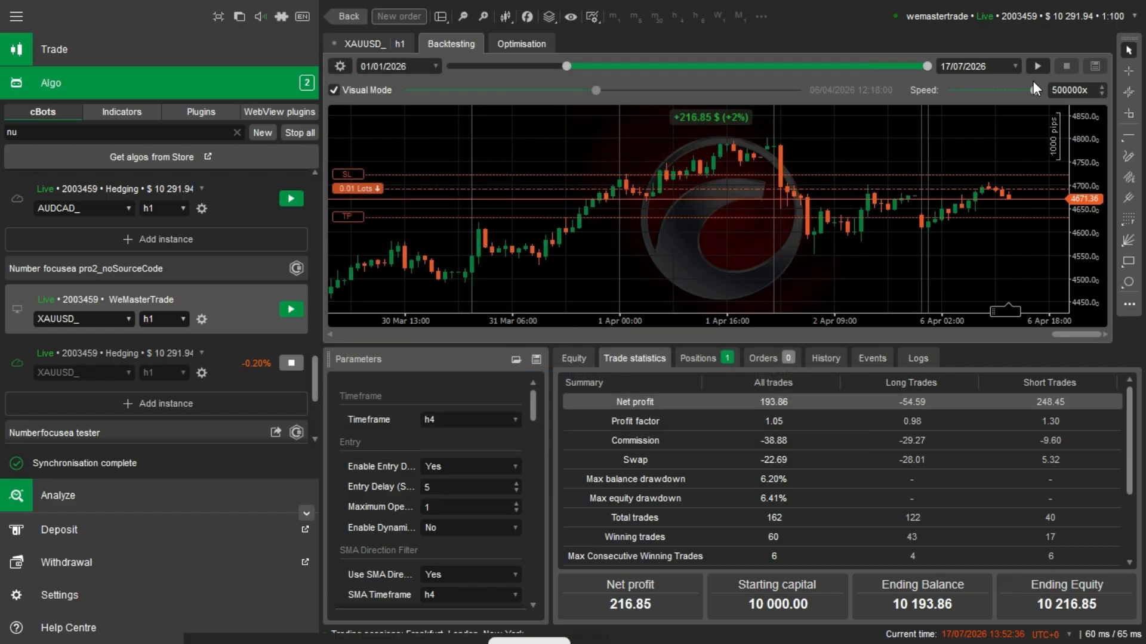
- Start the visual backtest with the low risk parameters, slow it to 2000x, and raise its speed to 1000000x
left_click(1040, 67)
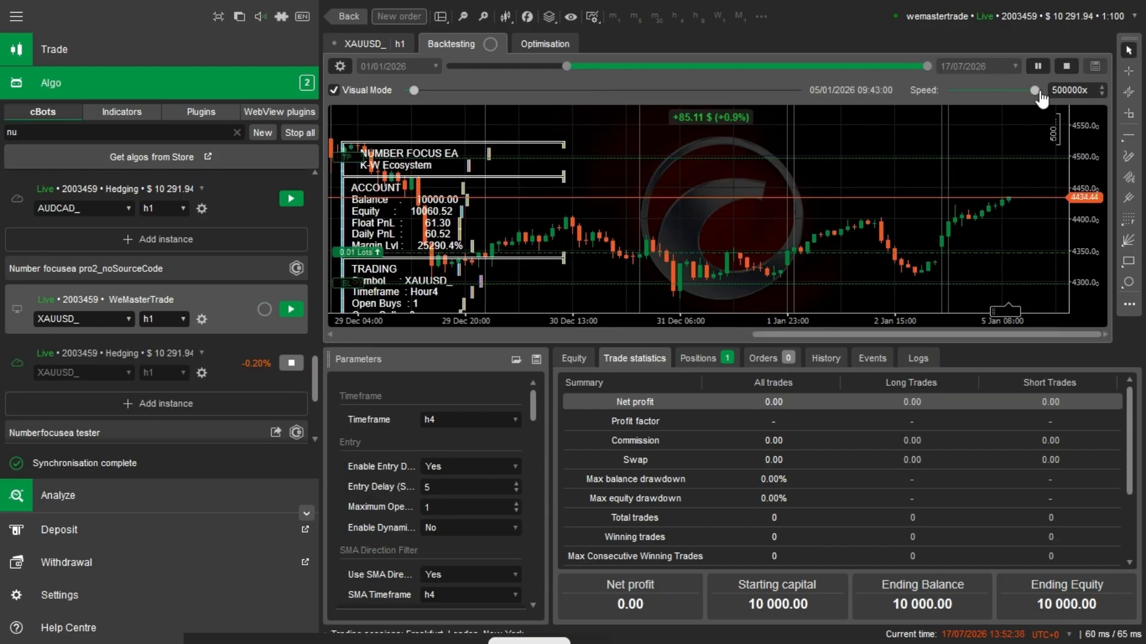
left_click_drag(1035, 91, 1000, 99)
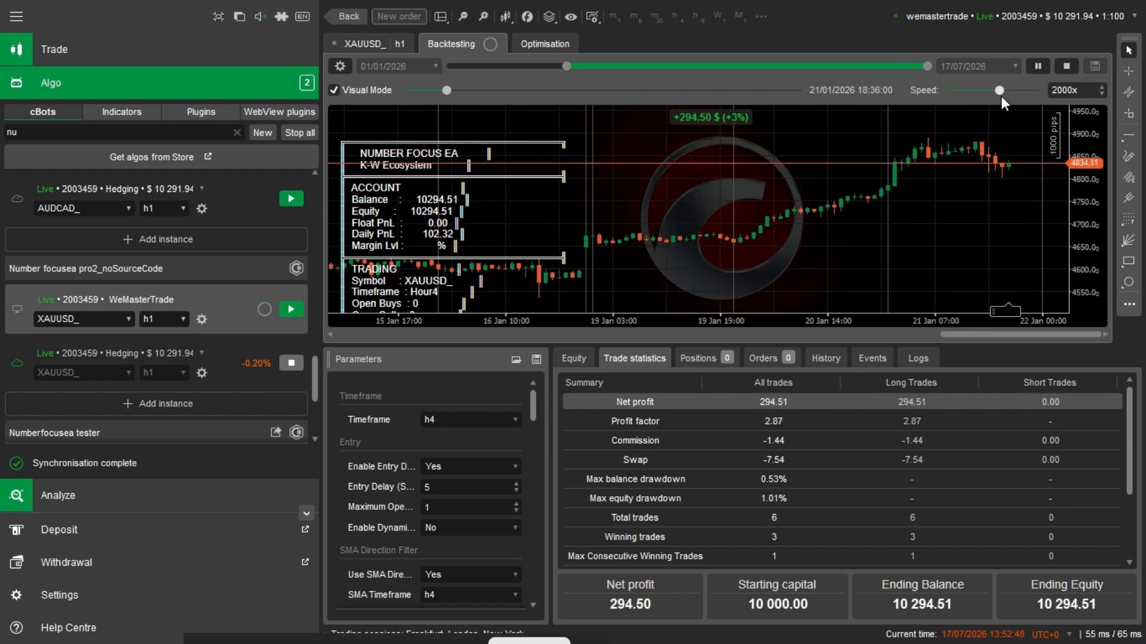
left_click_drag(1001, 95, 1041, 95)
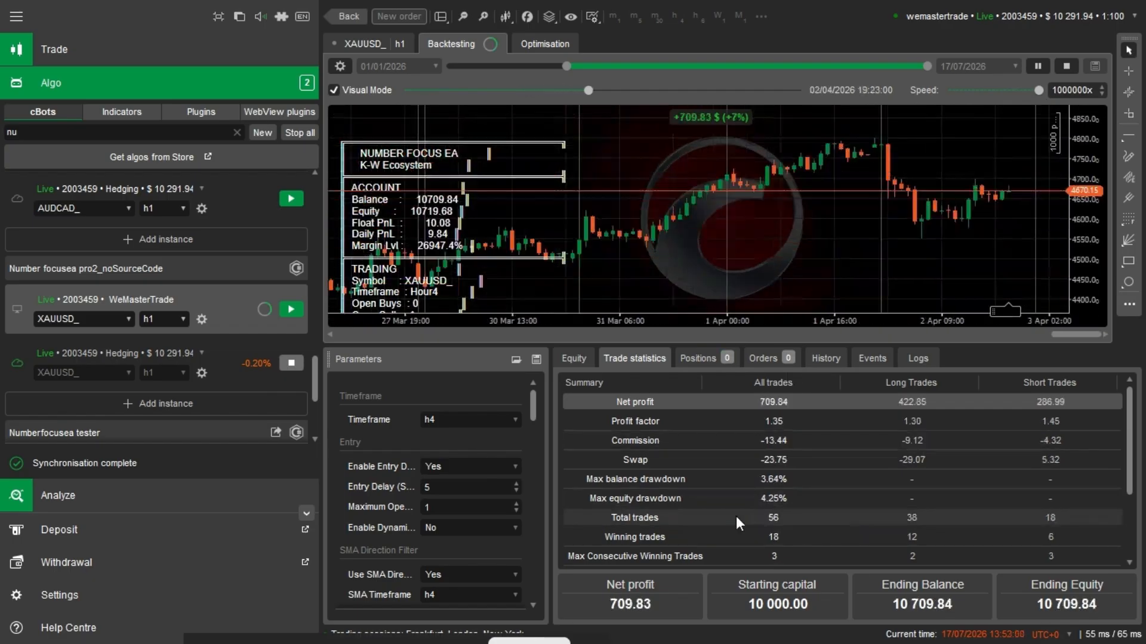
- Collapse the side navigation and examine the low risk backtest's positions, trade history and full trade statistics
left_click(704, 359)
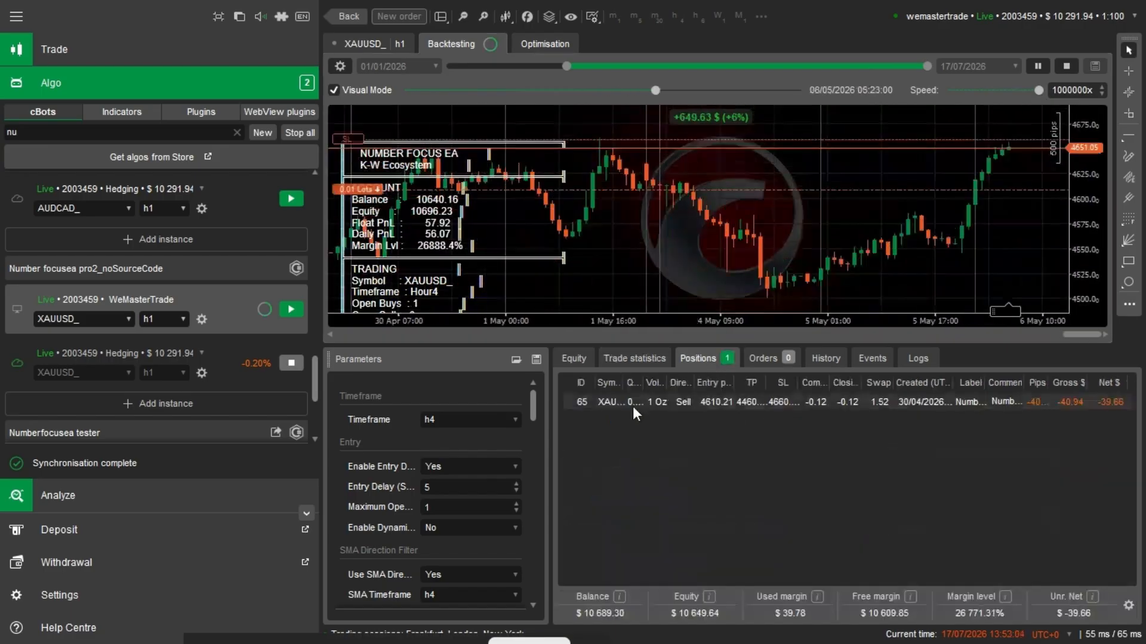
left_click(17, 15)
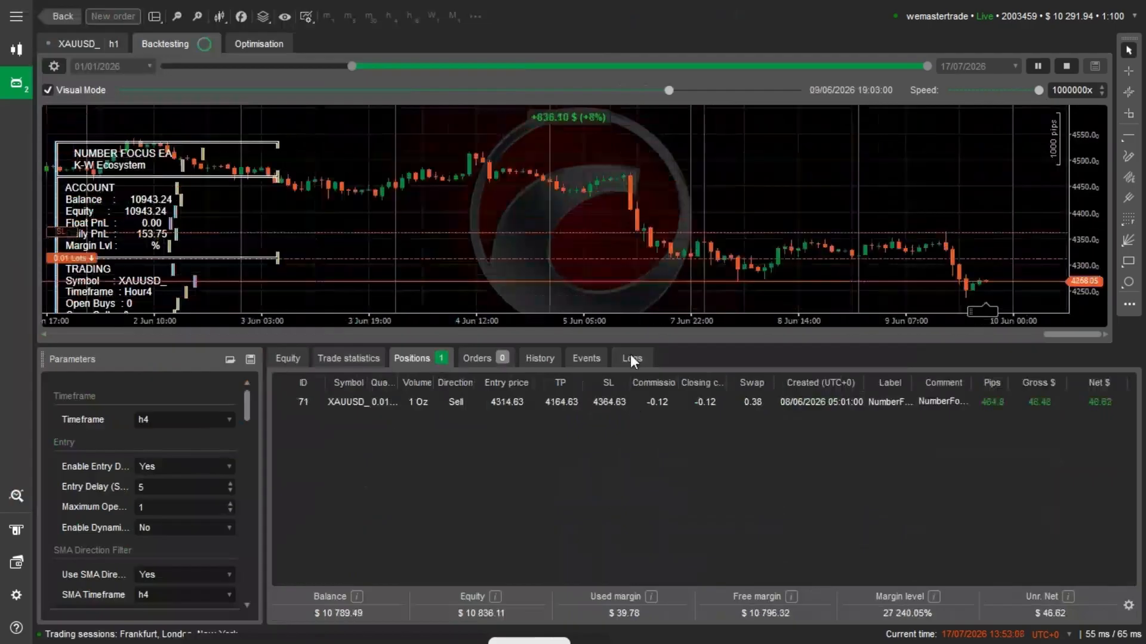
left_click(550, 356)
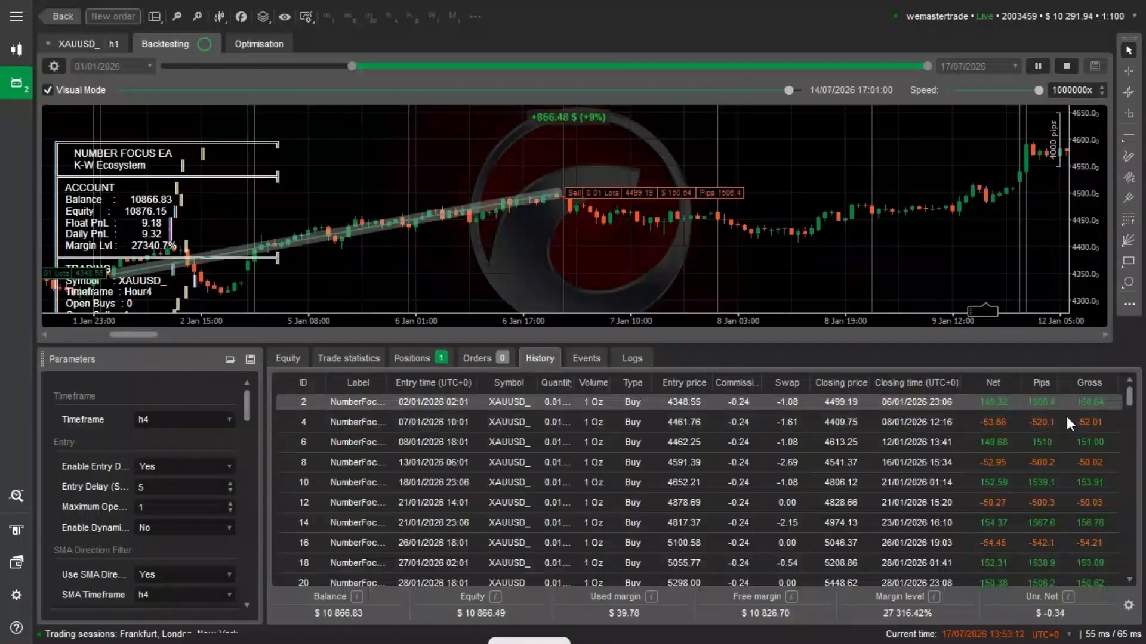
left_click(367, 356)
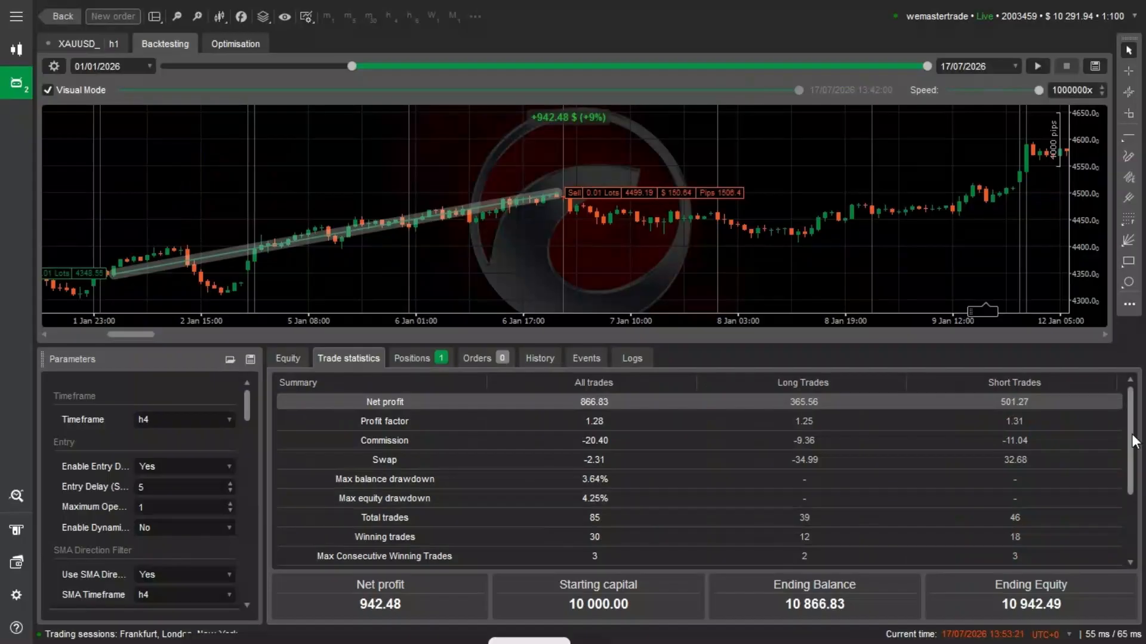
left_click_drag(1134, 442, 1139, 493)
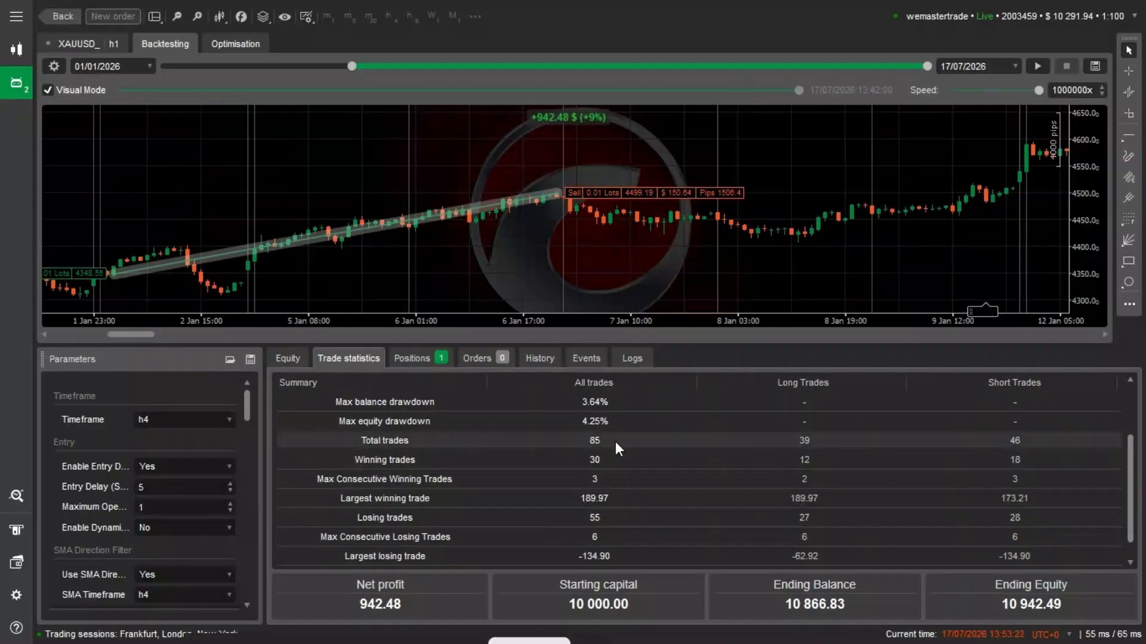
left_click(225, 361)
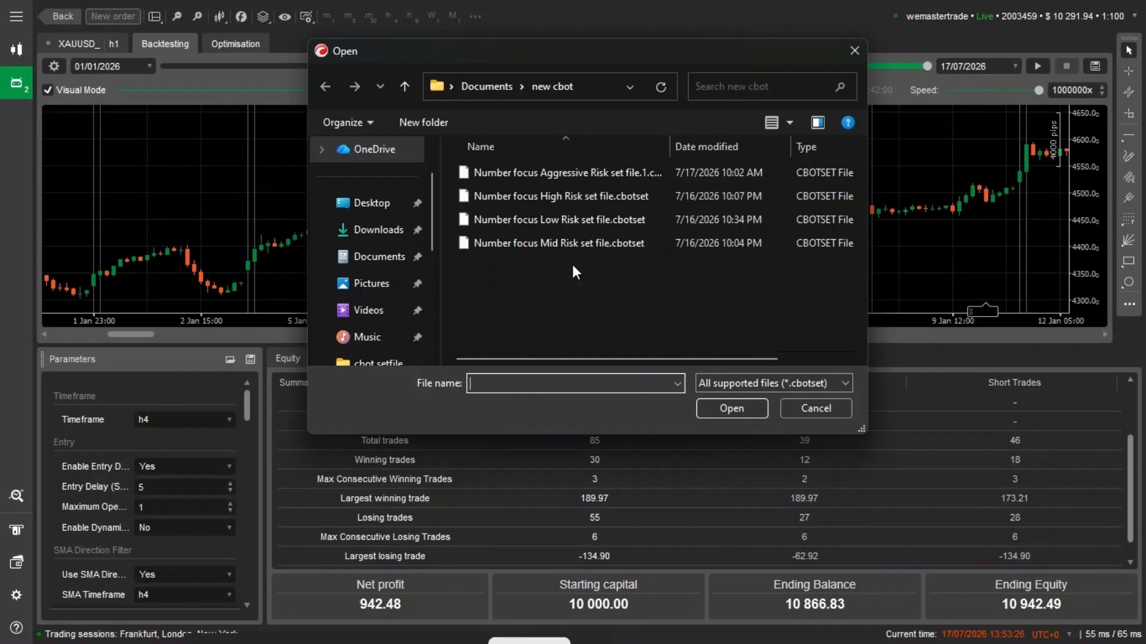
left_click(565, 245)
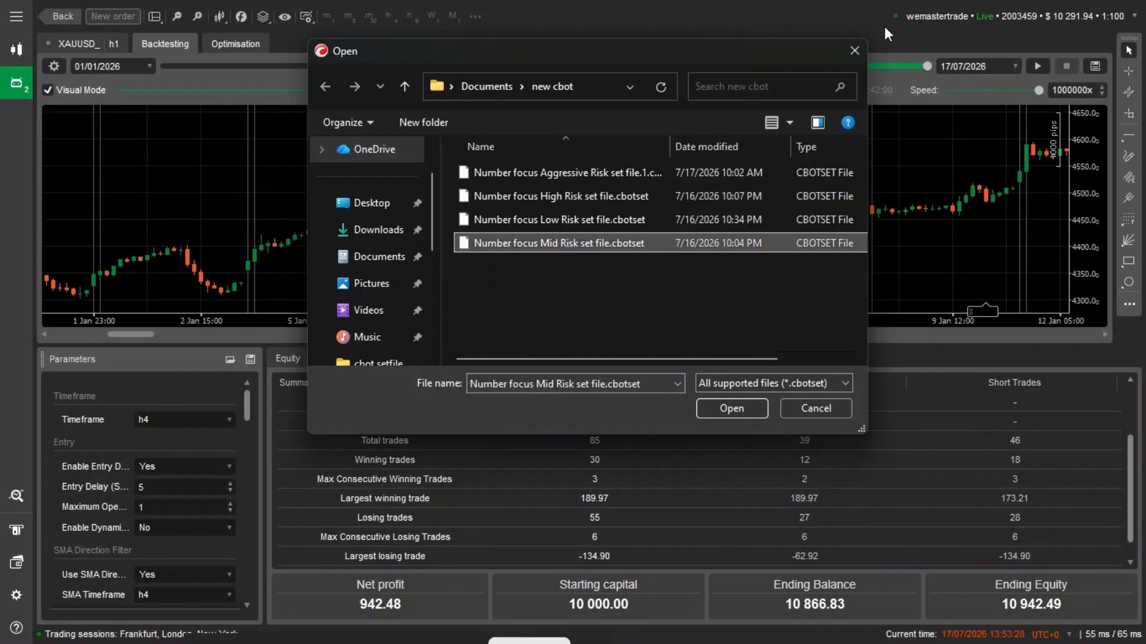
left_click(860, 47)
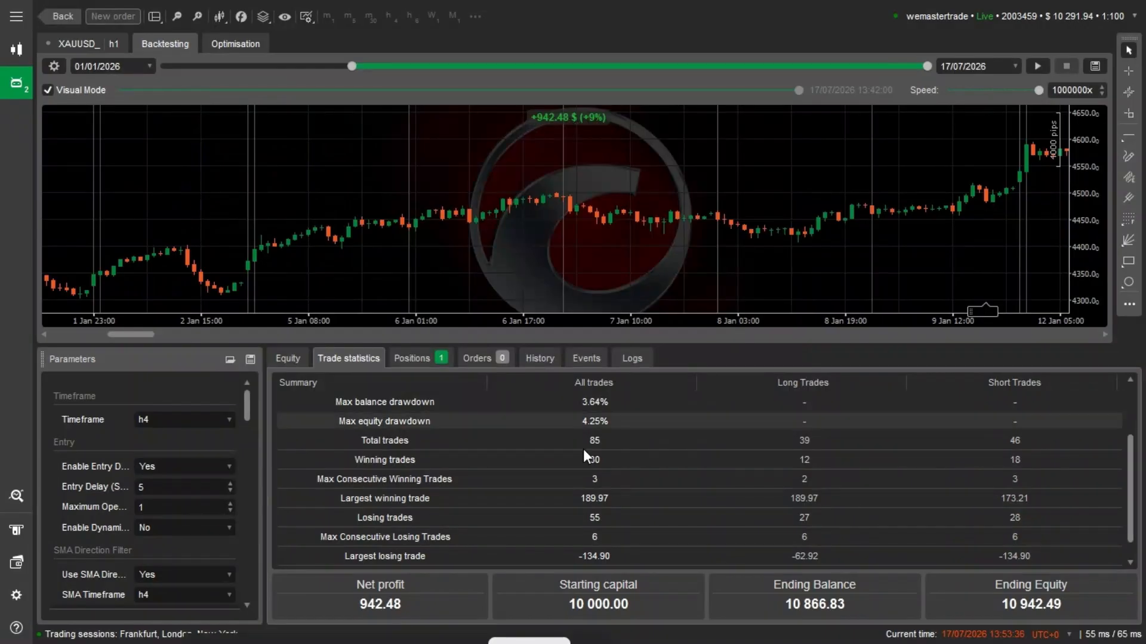
- Load Number focus Mid Risk set file.cbotset into the parameters and run the backtest with it
left_click(230, 359)
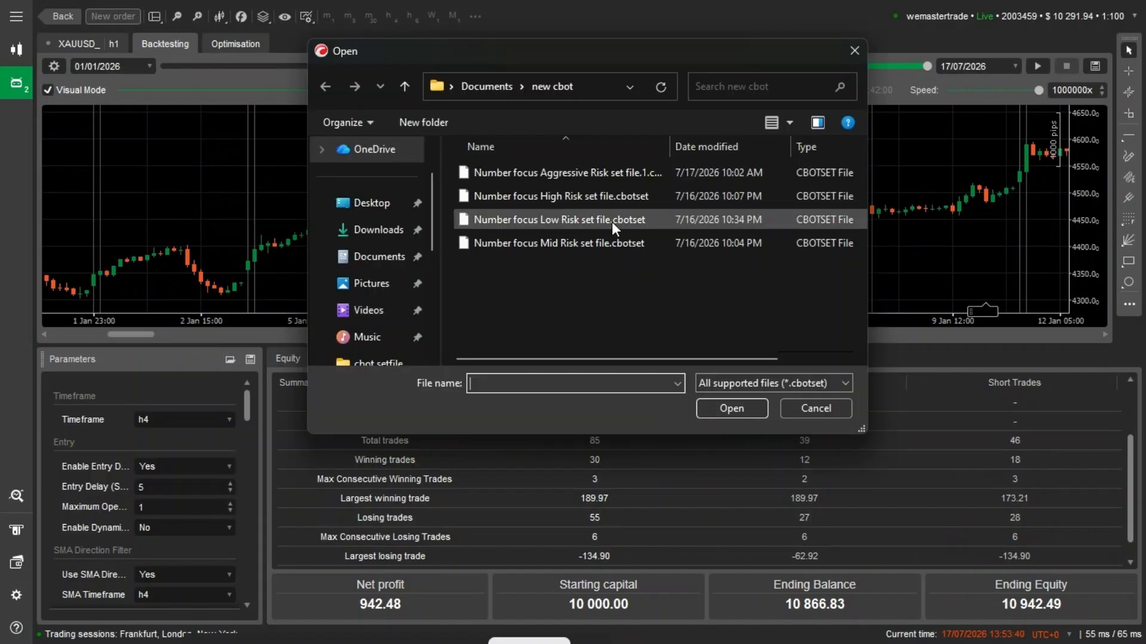
left_click(609, 236)
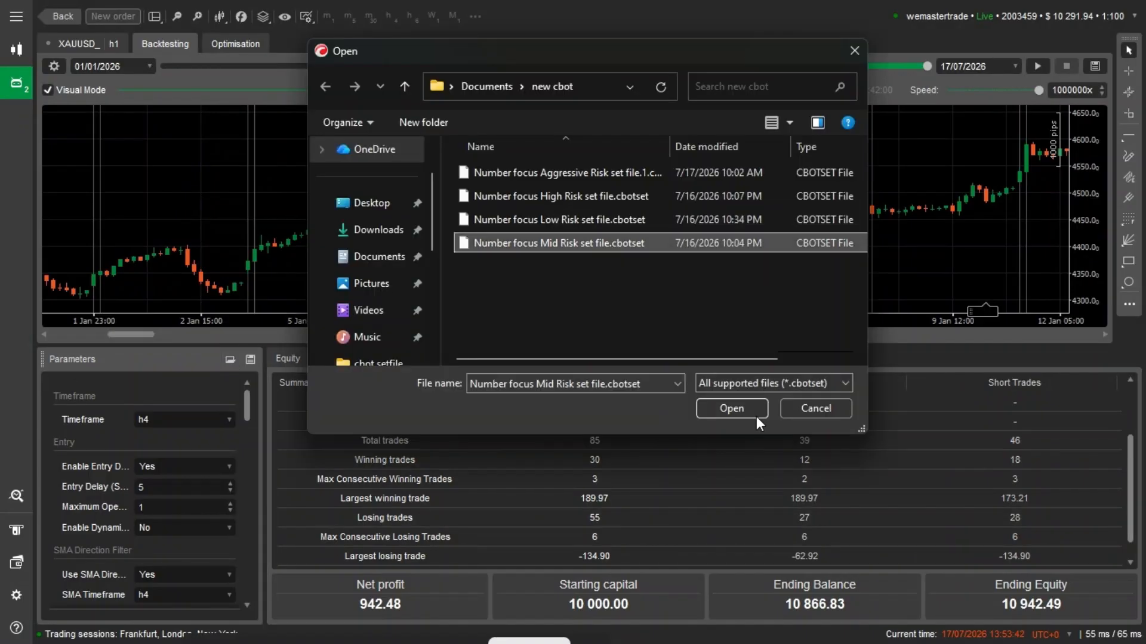
left_click(732, 408)
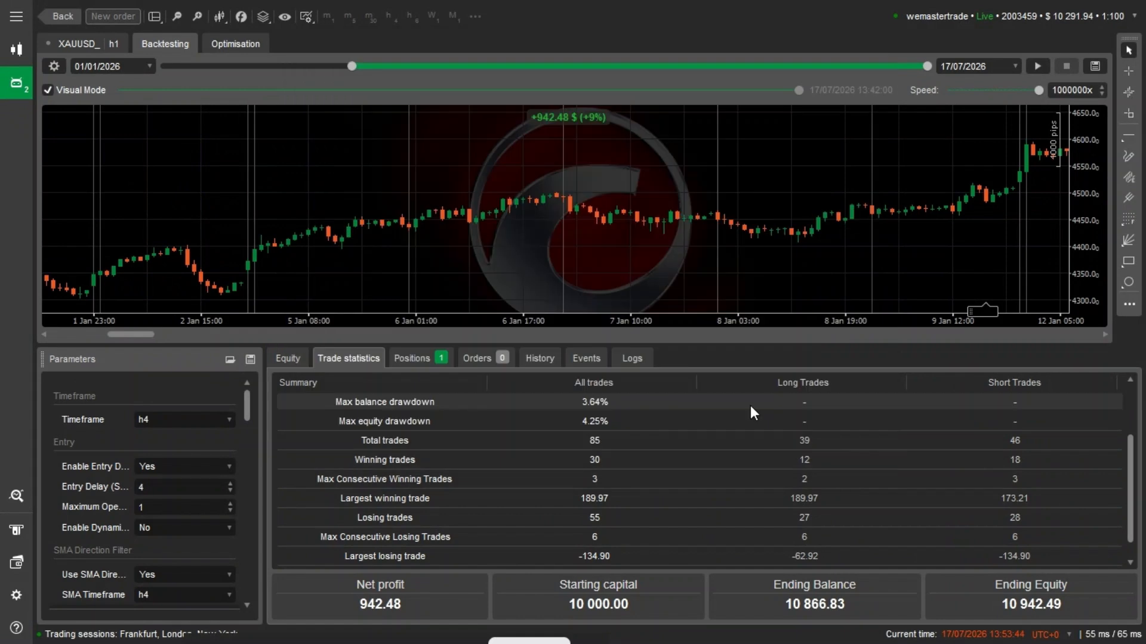
left_click(1037, 66)
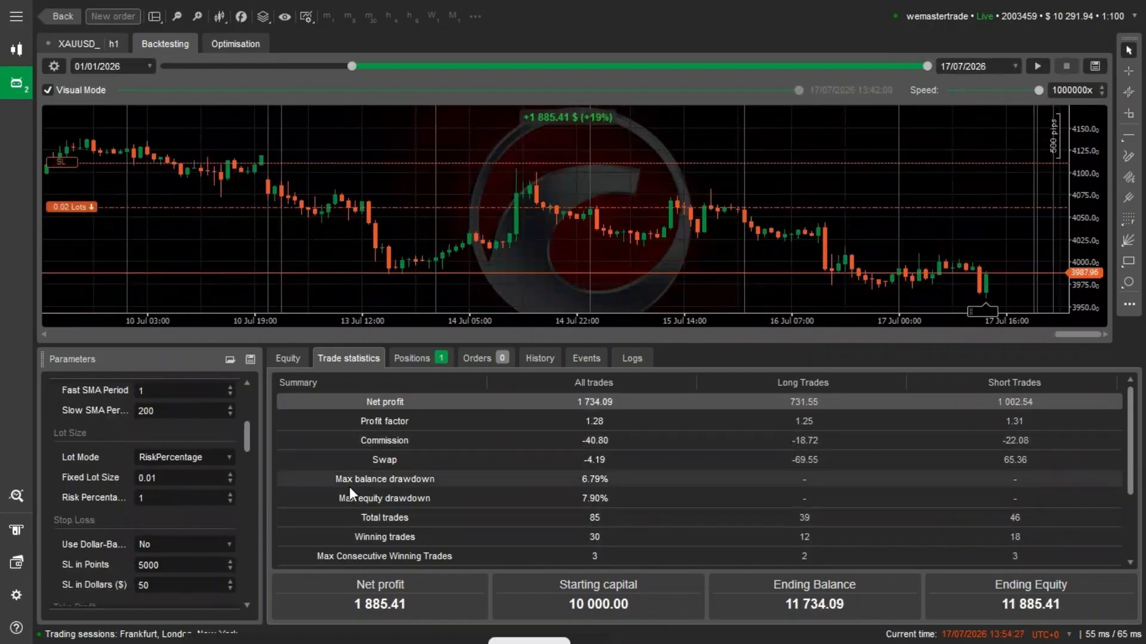
- Load the Number focus Aggressive Risk set file.1 parameters and run the backtest over the same period
left_click(229, 359)
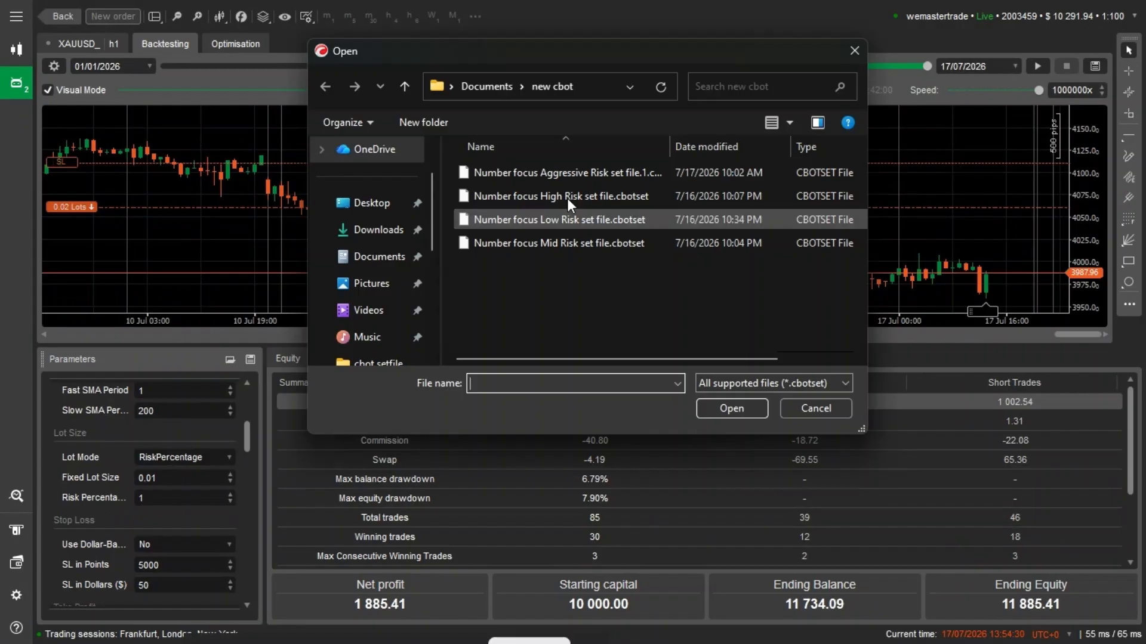
left_click(550, 174)
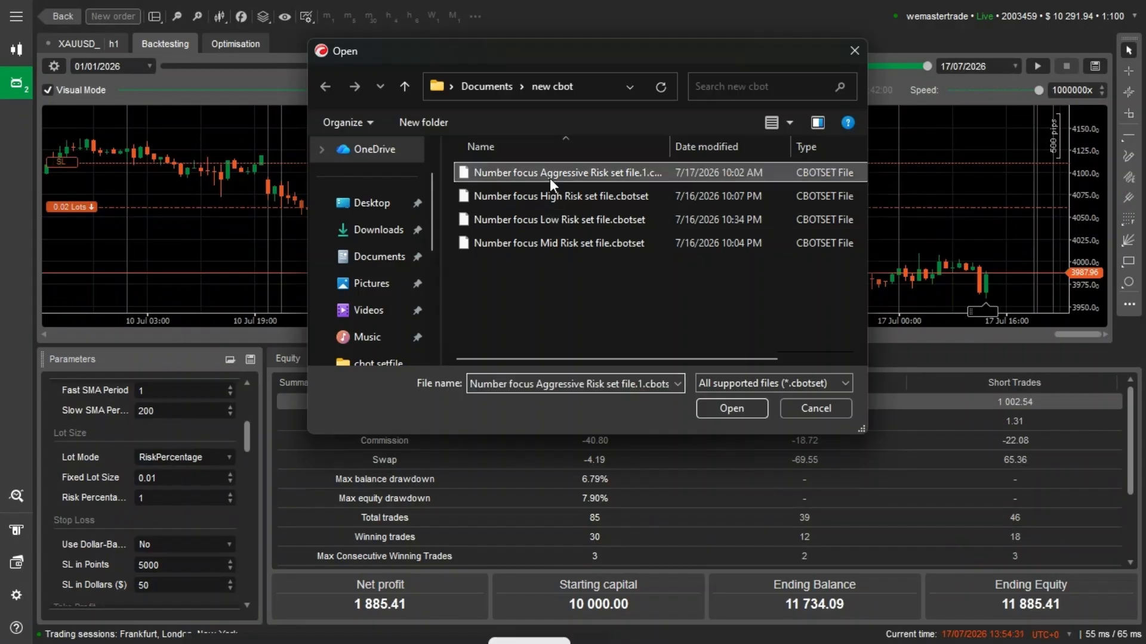
left_click(731, 408)
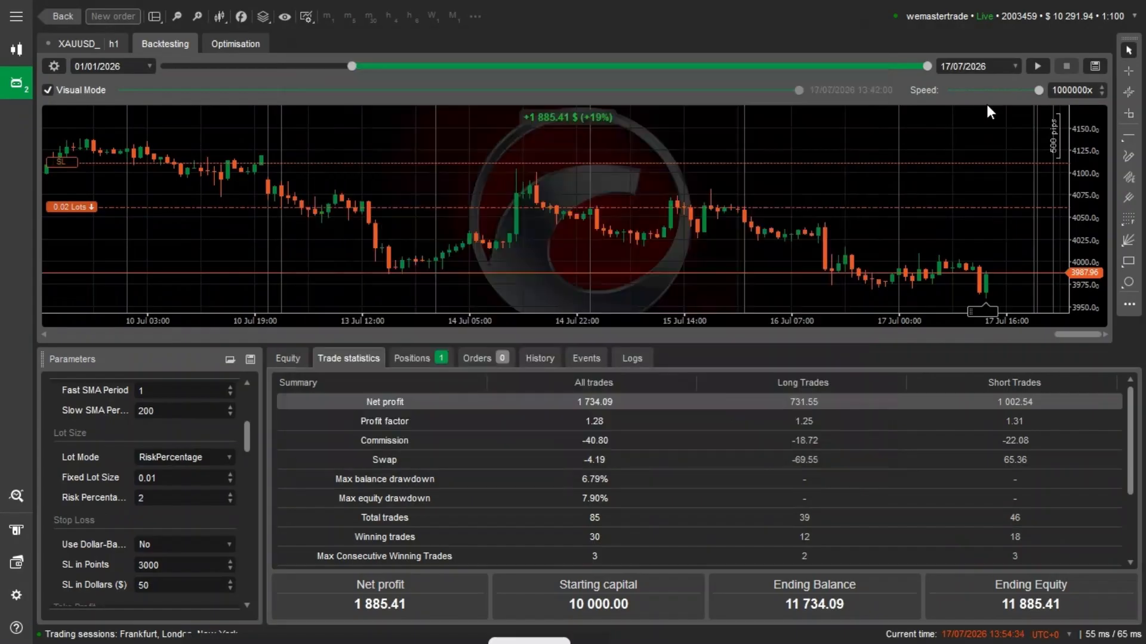
left_click(1037, 65)
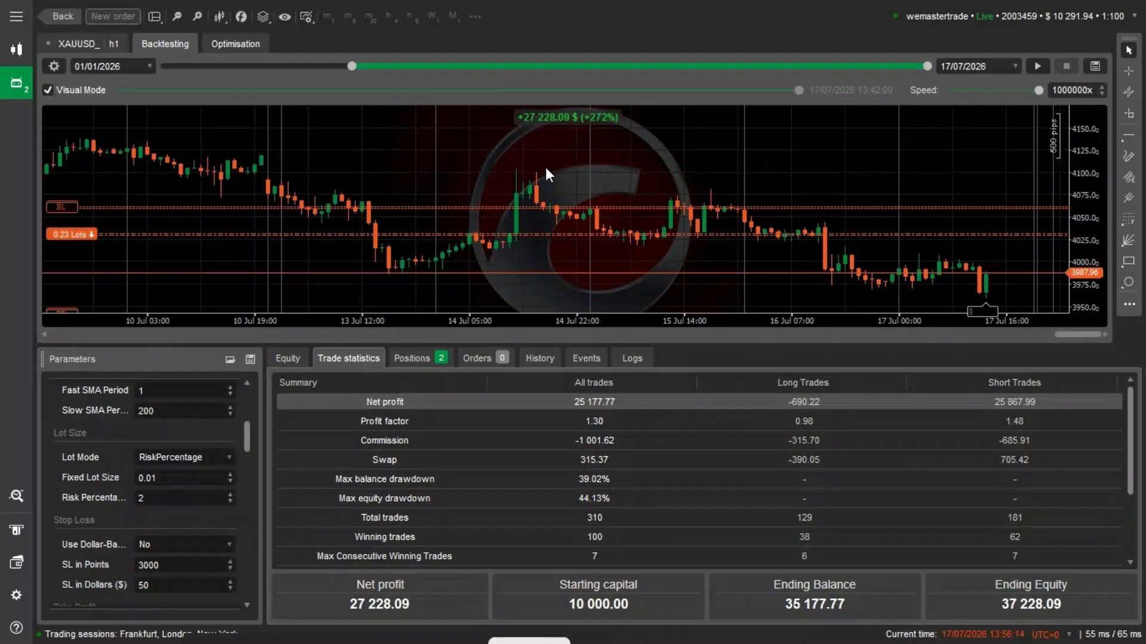
- Expand the side navigation and stop the running cloud instance of Number focusea pro2_noSourceCode
key("super")
left_click(16, 17)
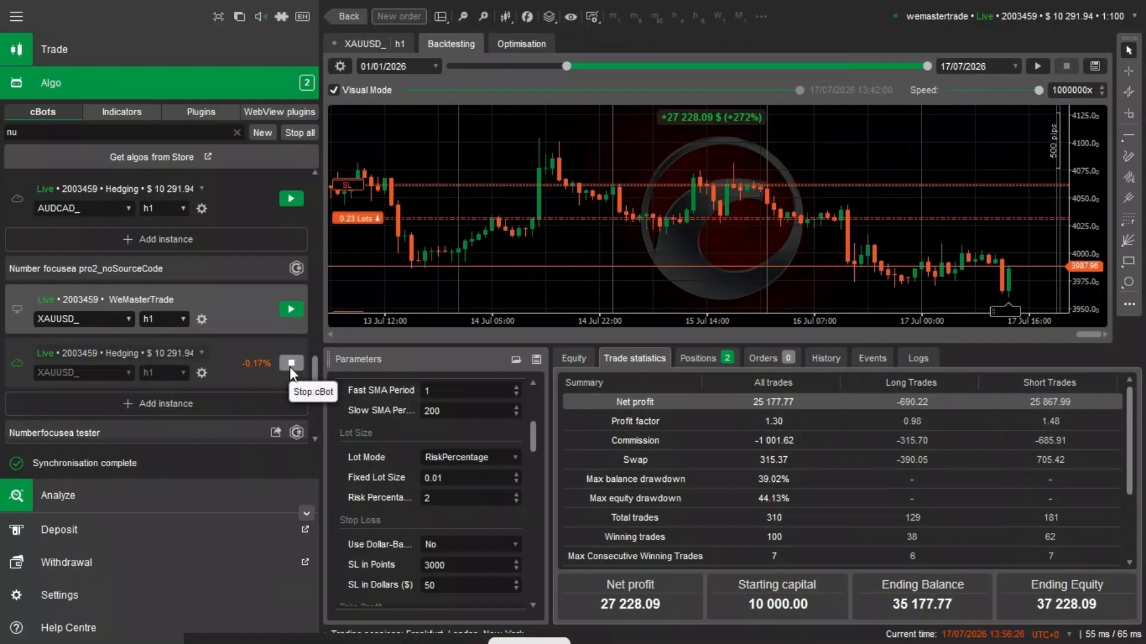
left_click(290, 367)
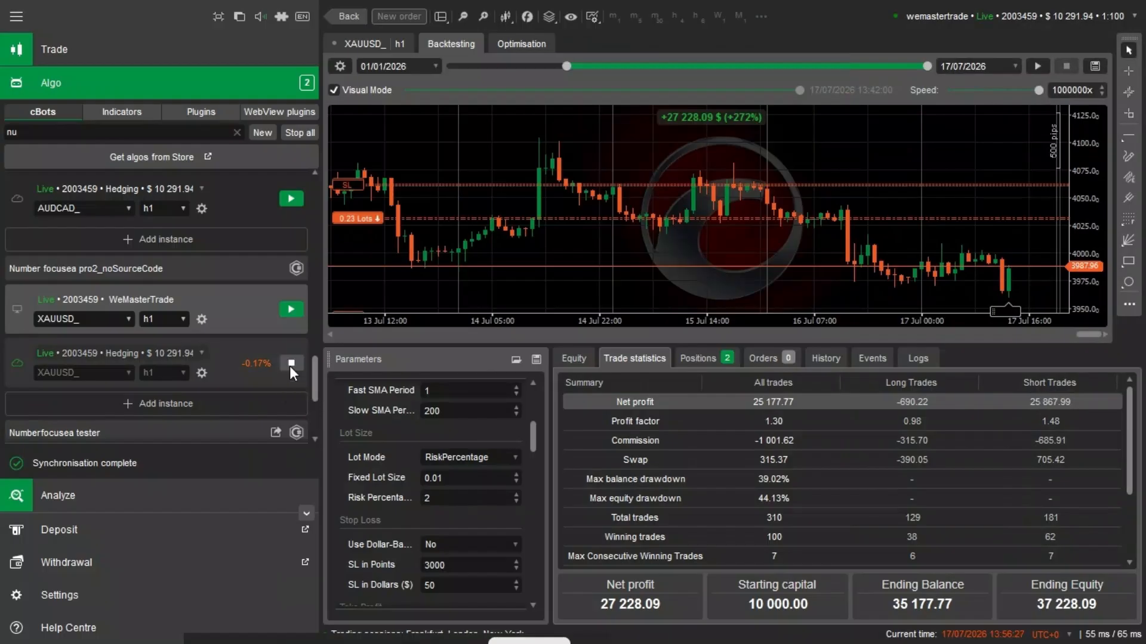
- Select the stopped cloud instance of Number focusea pro2_noSourceCode and choose XAUUSD_ as its symbol
right_click(245, 355)
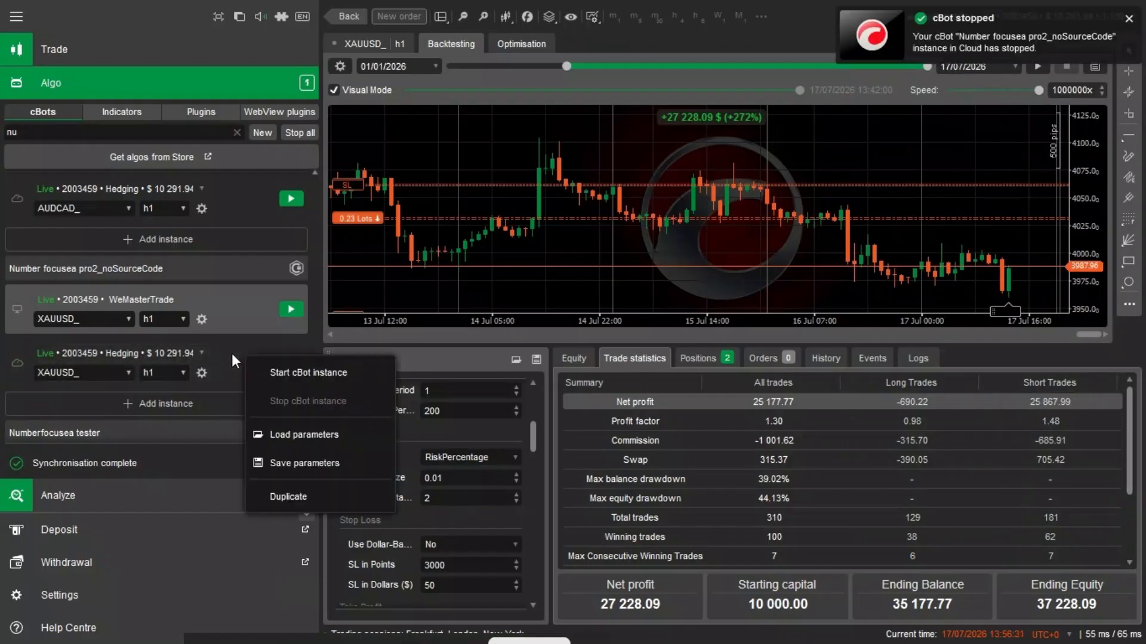
left_click(221, 361)
left_click(221, 356)
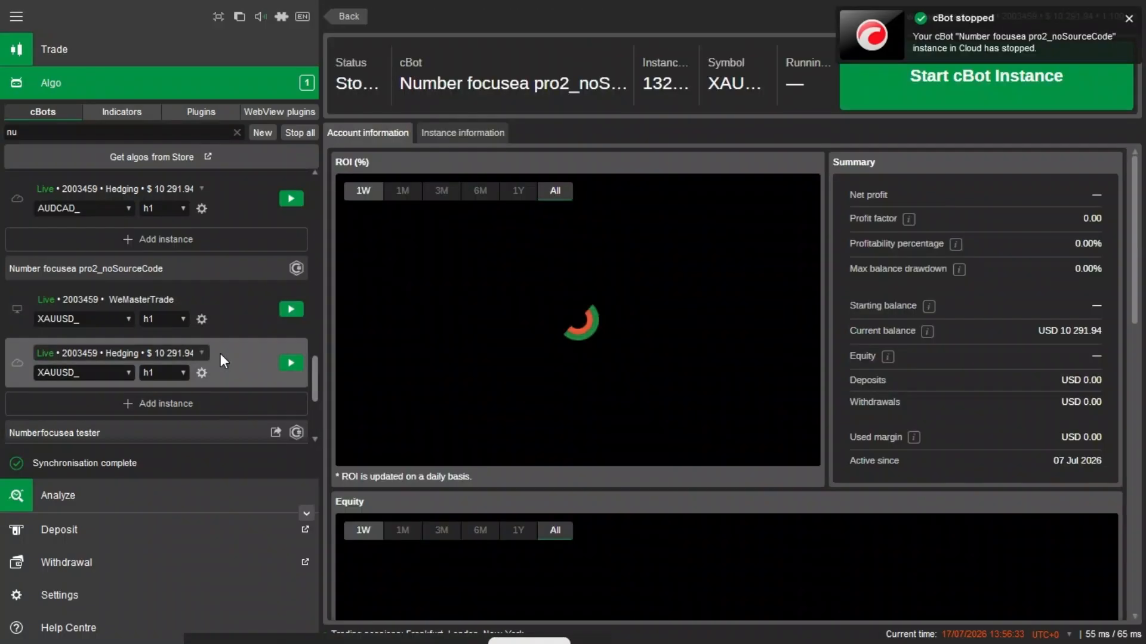
left_click(105, 374)
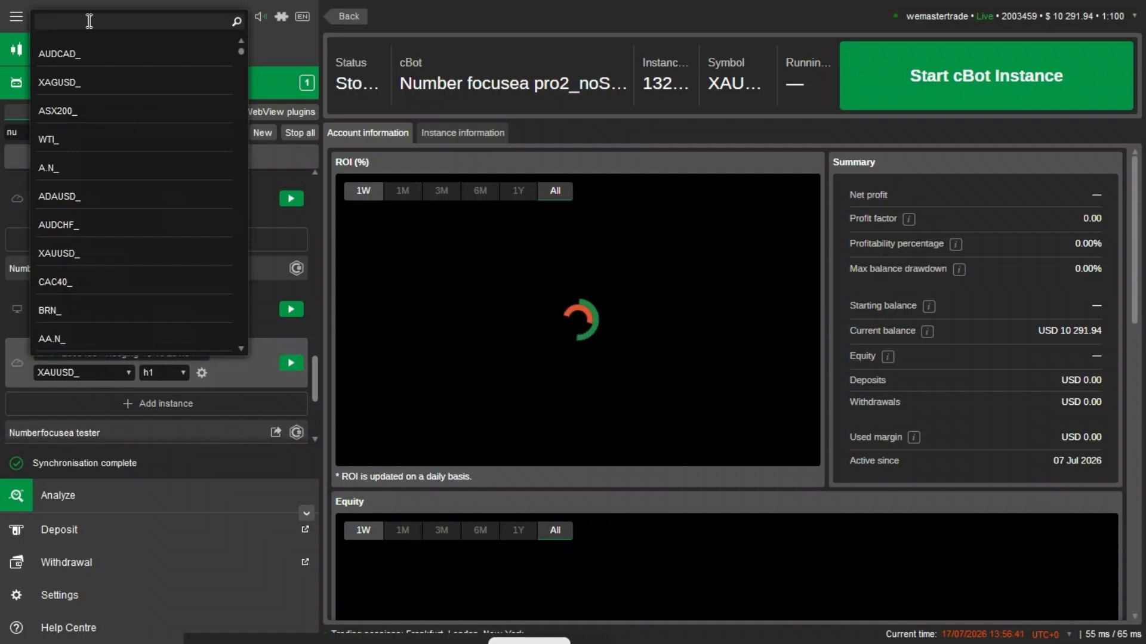
left_click(89, 20)
type("xa")
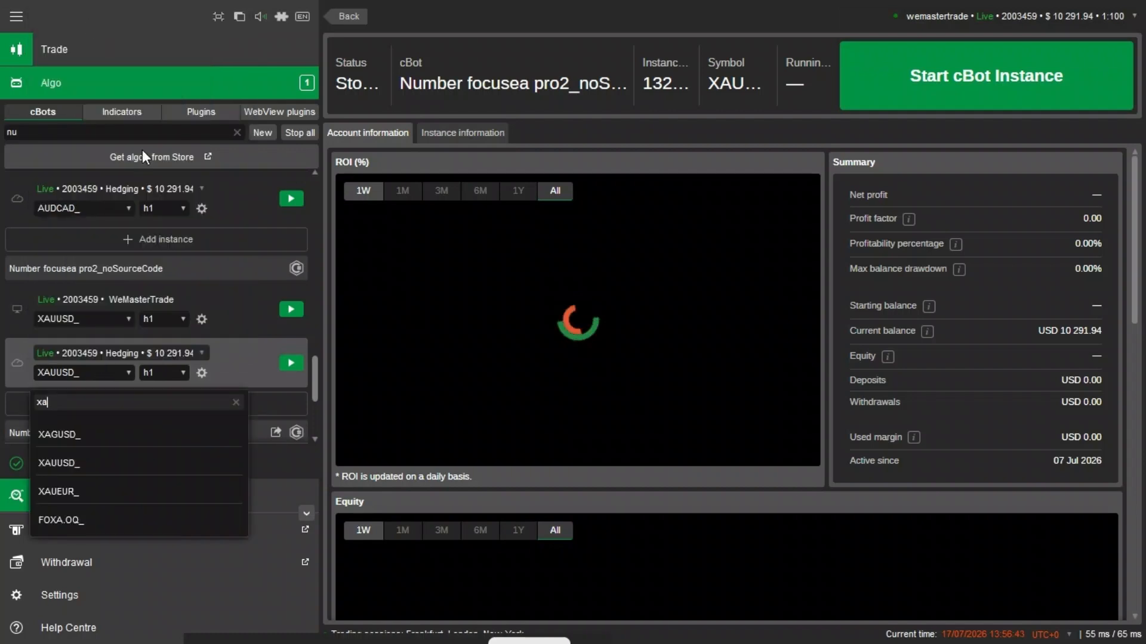
left_click(97, 469)
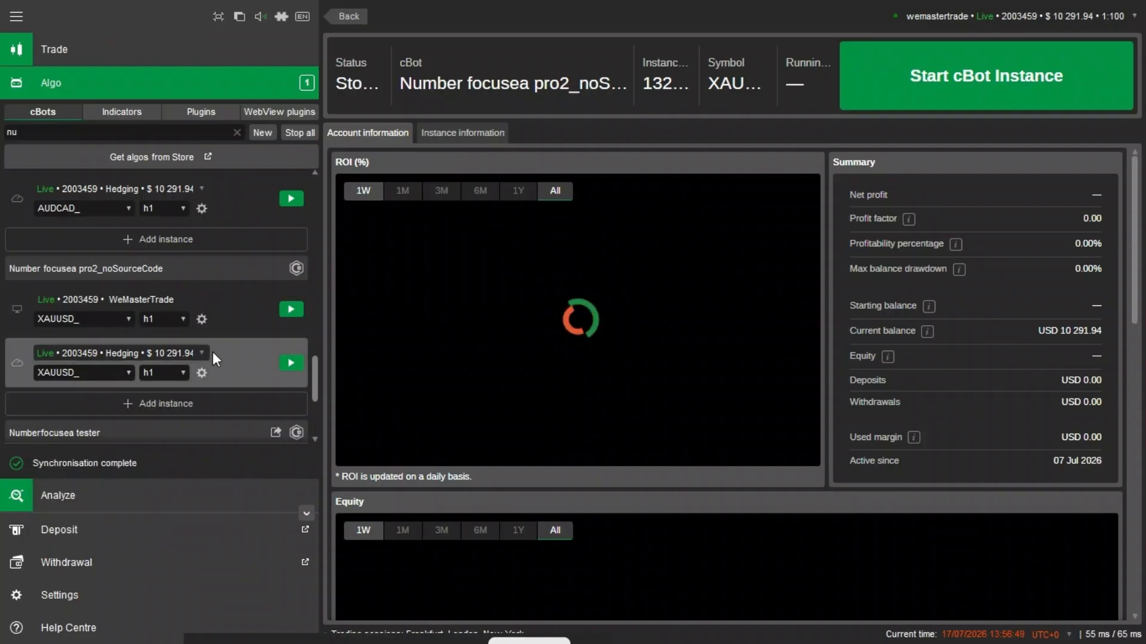
- Load Number focus Mid Risk set file.cbotset into the Number focusea pro2_noSourceCode cloud instance and start that instance
right_click(236, 363)
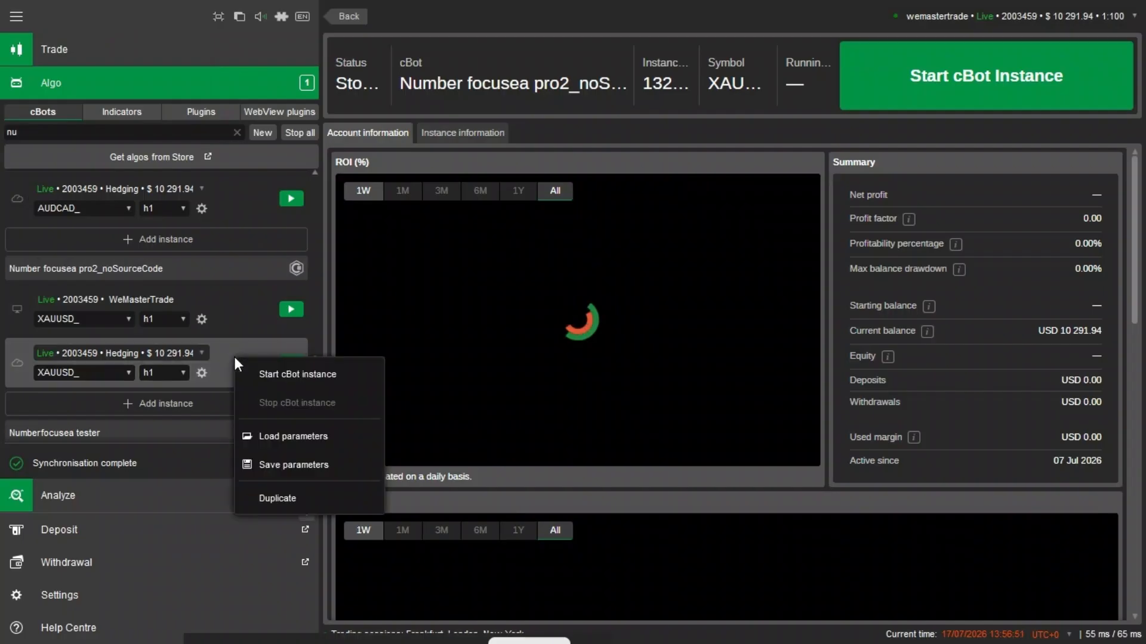
left_click(294, 433)
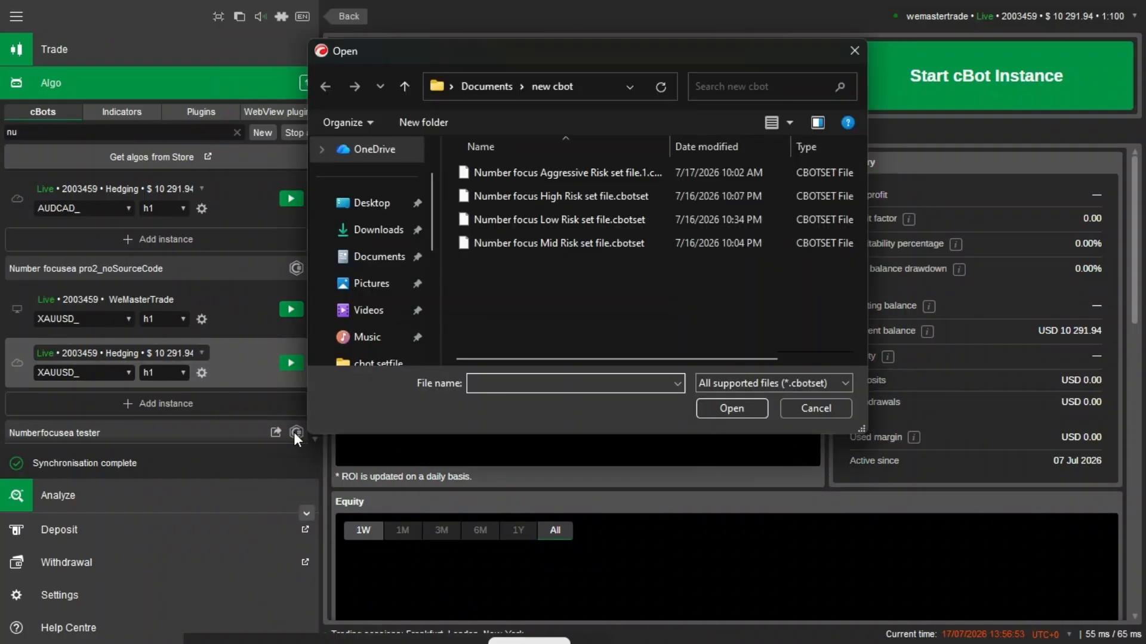
left_click(514, 244)
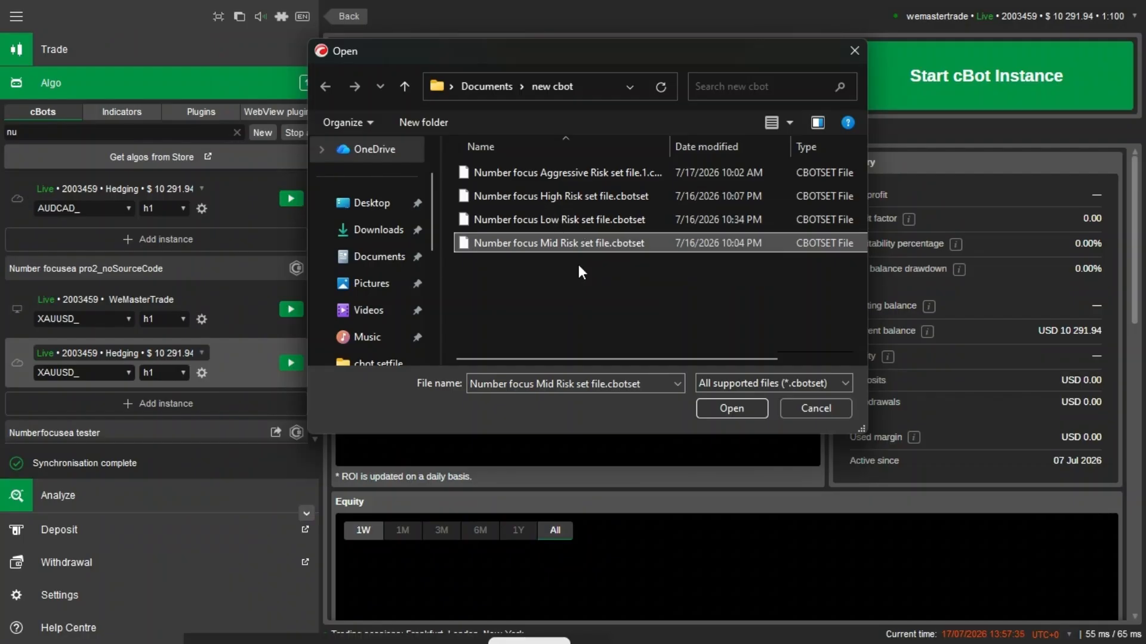
left_click(536, 243)
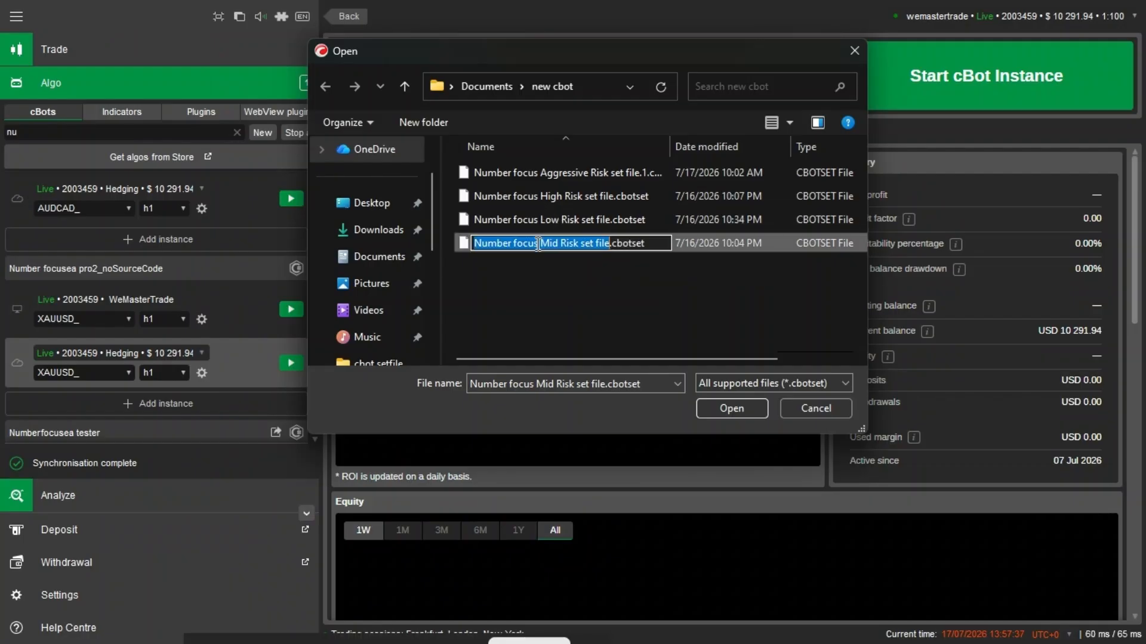
left_click(632, 260)
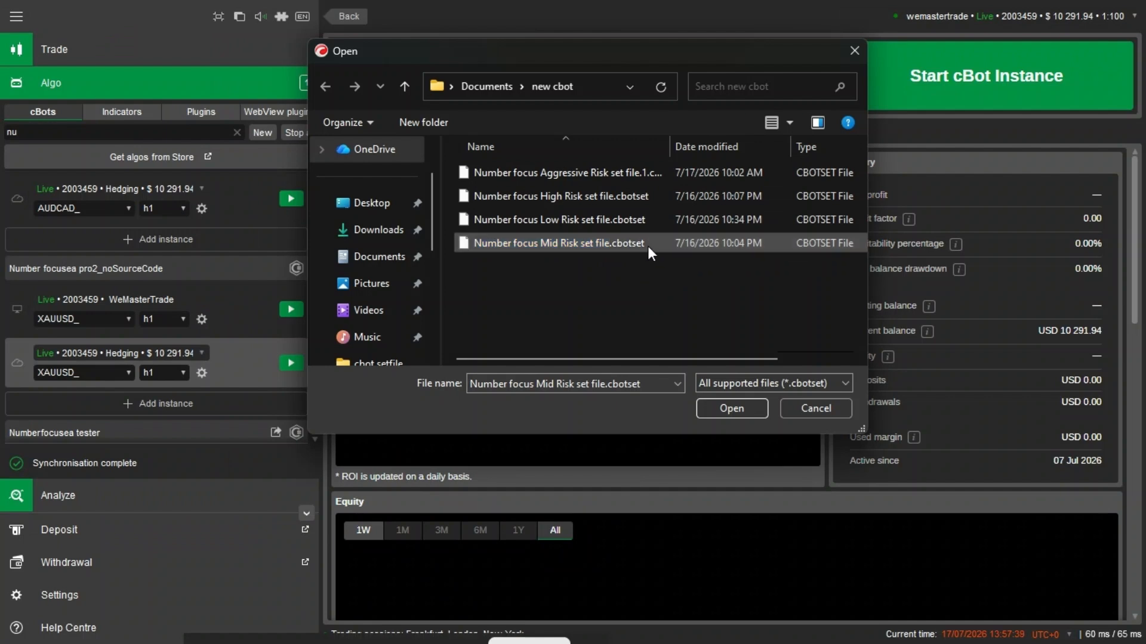
left_click(647, 246)
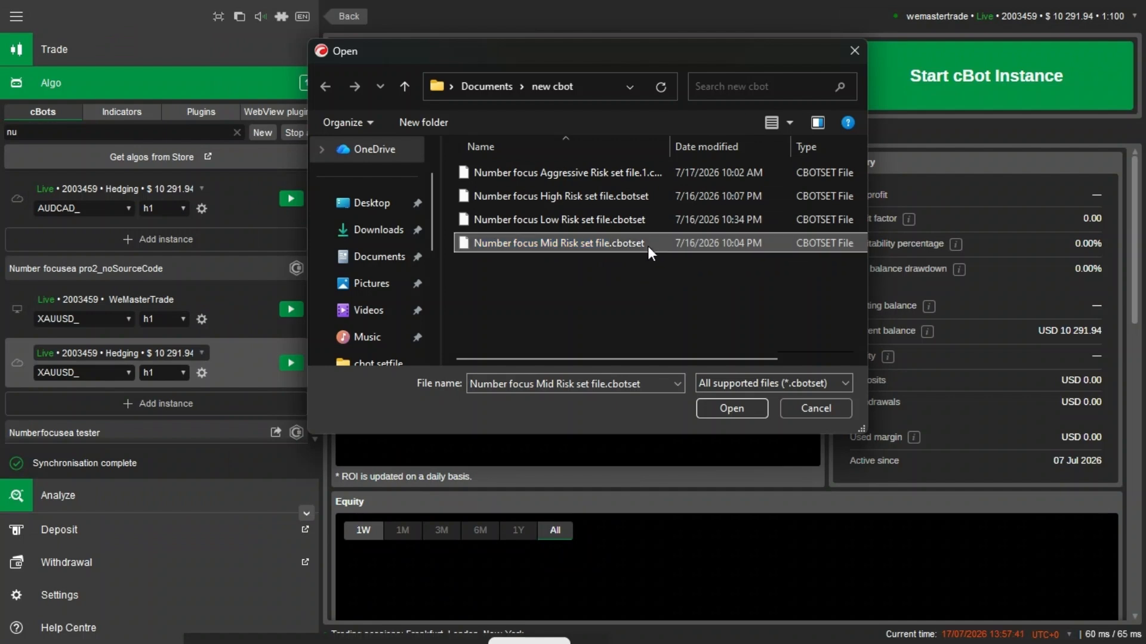
left_click(722, 418)
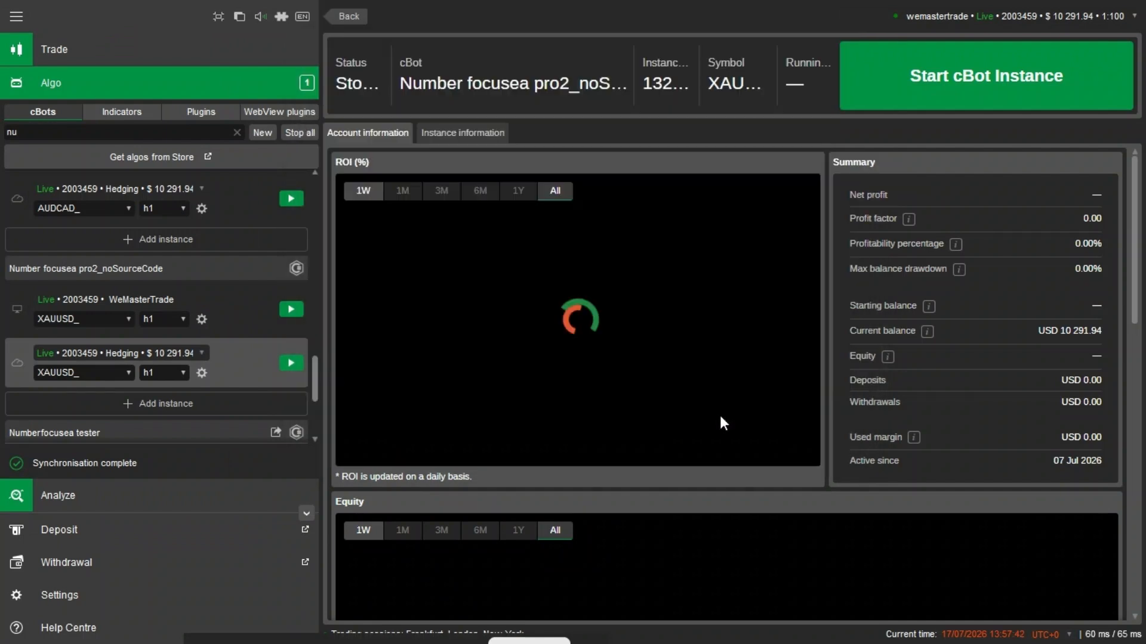
left_click(292, 363)
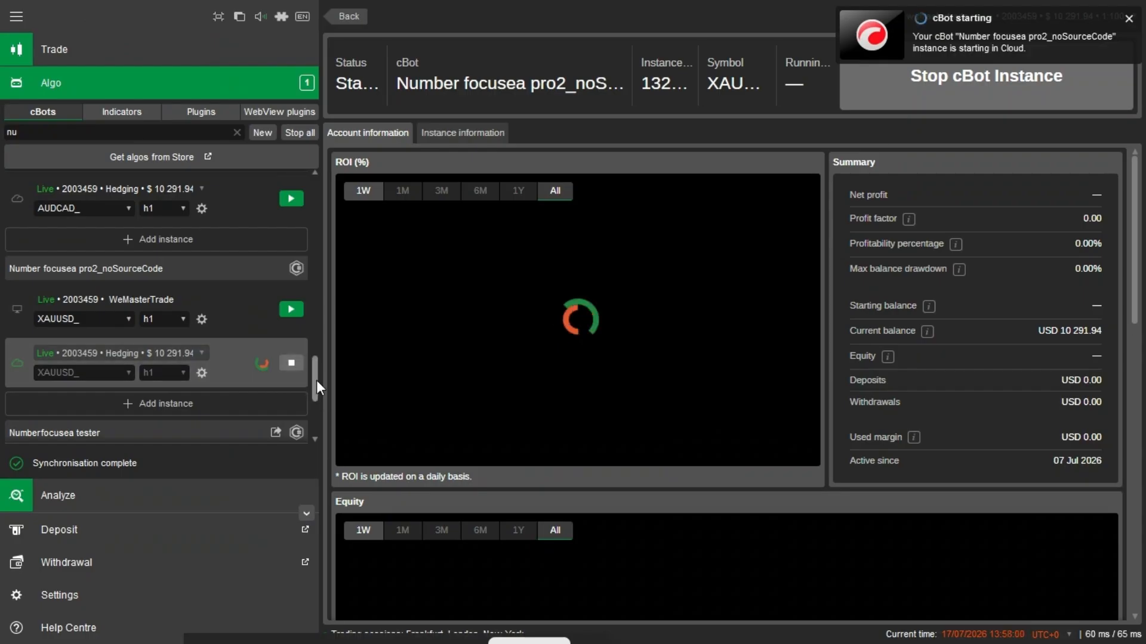
- Open the local XAUUSD_ h1 instance of Number focusea pro2_noSourceCode to view its chart and positions, and dismiss the cBot notification
left_click_drag(315, 381, 313, 181)
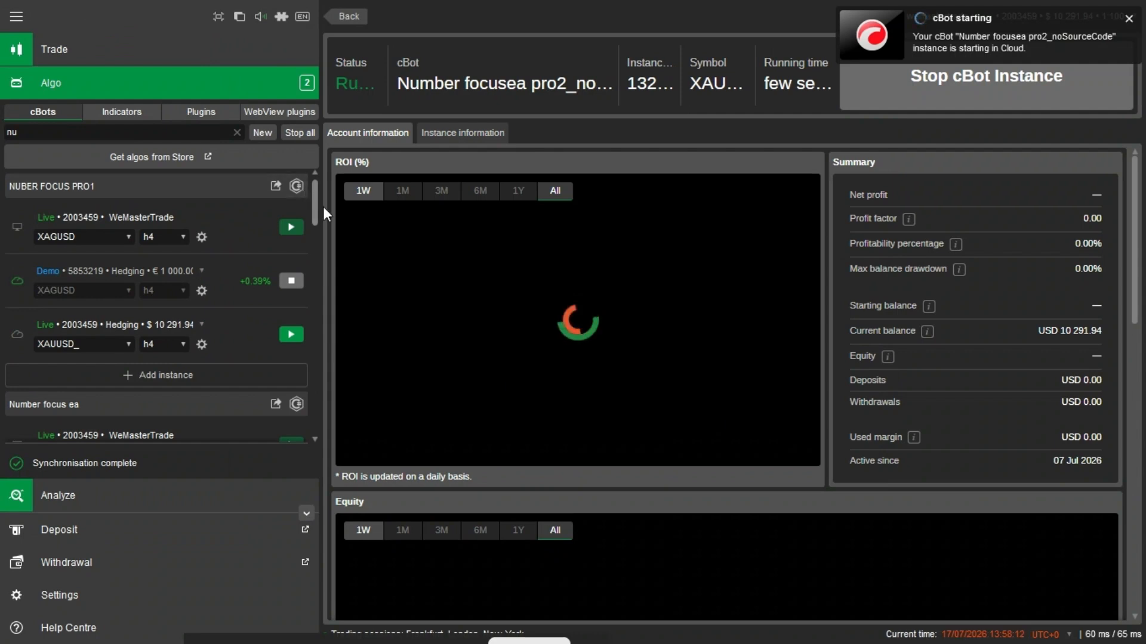
left_click_drag(316, 216, 319, 376)
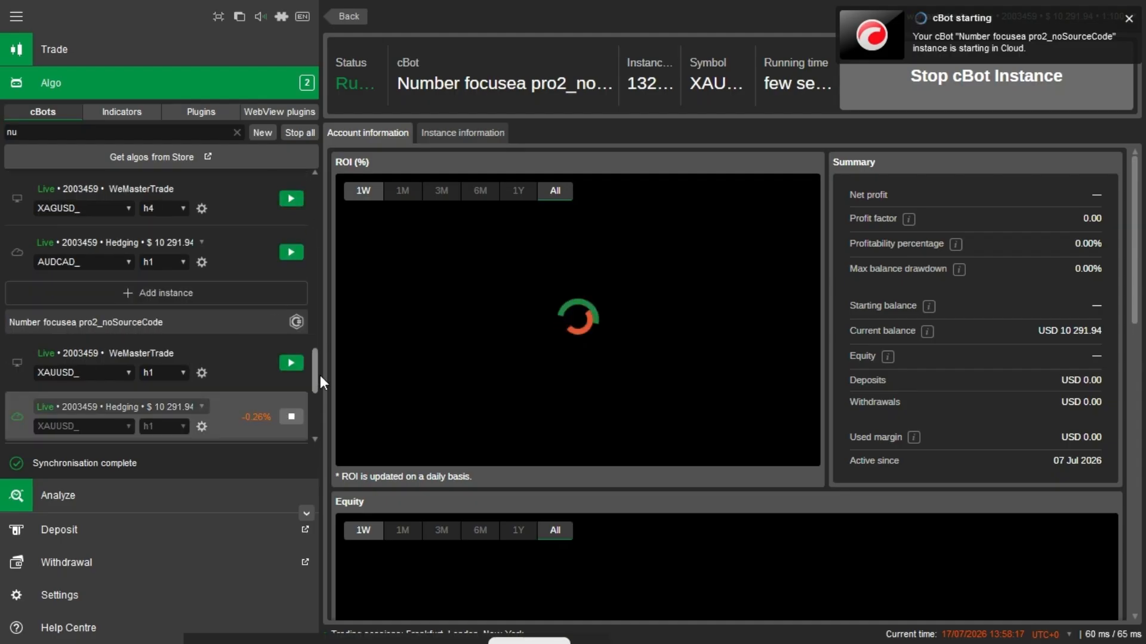
left_click(254, 365)
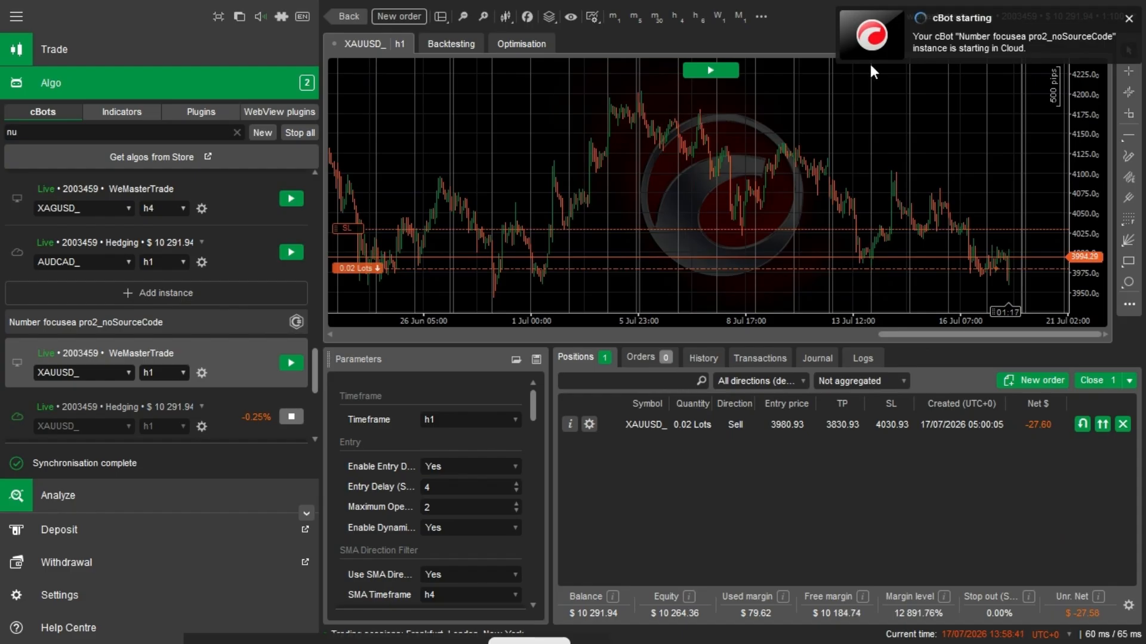
left_click(1128, 23)
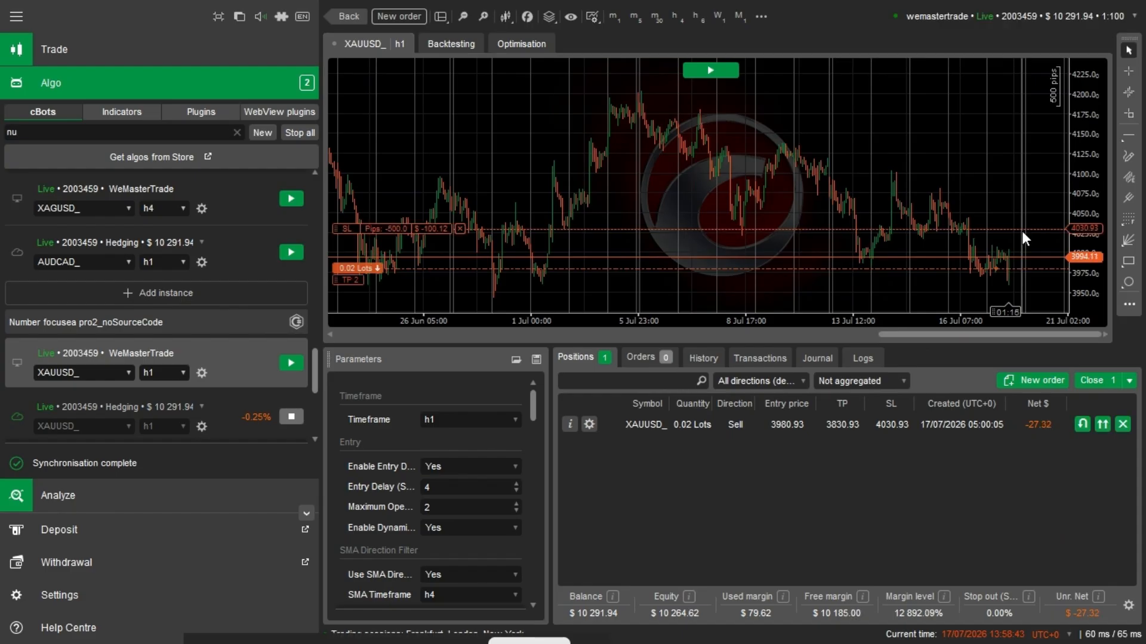
key("super")
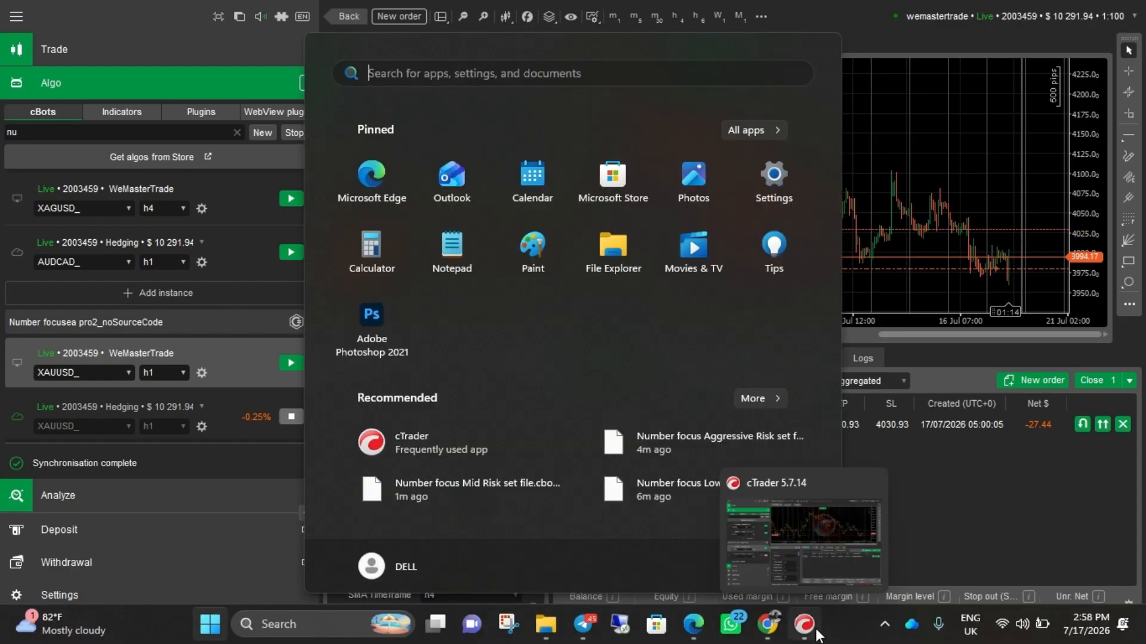
left_click(925, 541)
key("super")
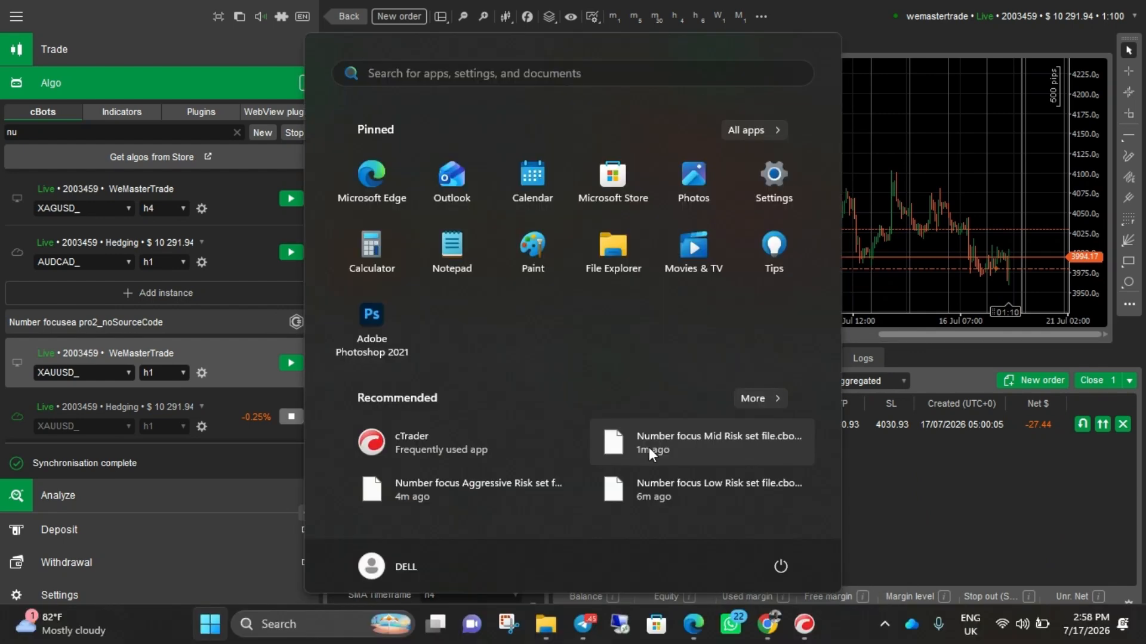
left_click(921, 452)
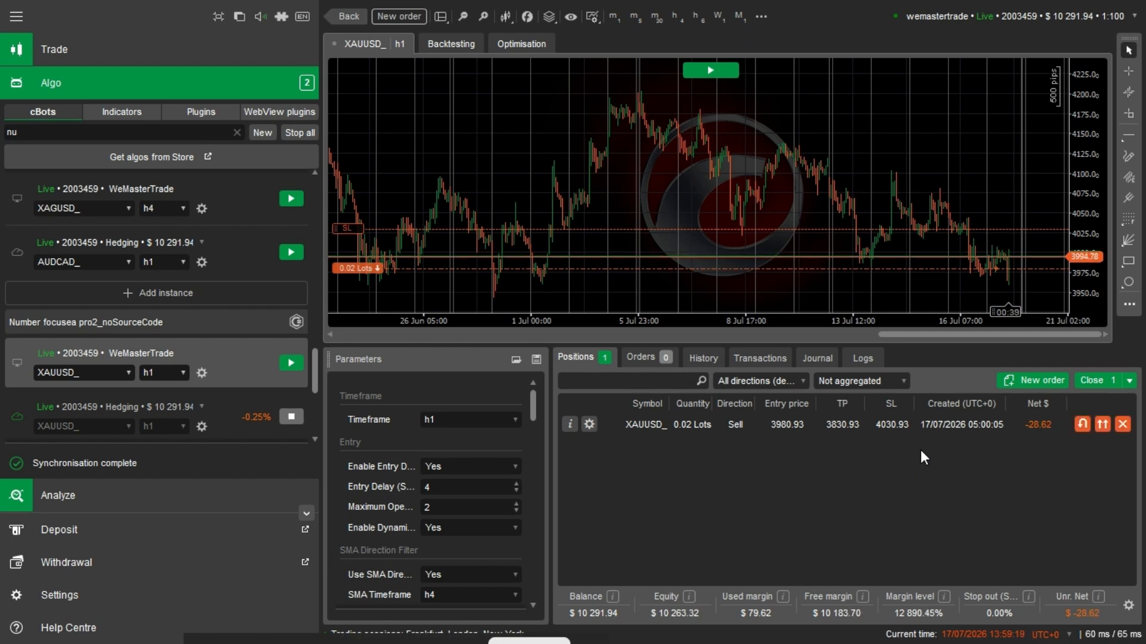
key("super")
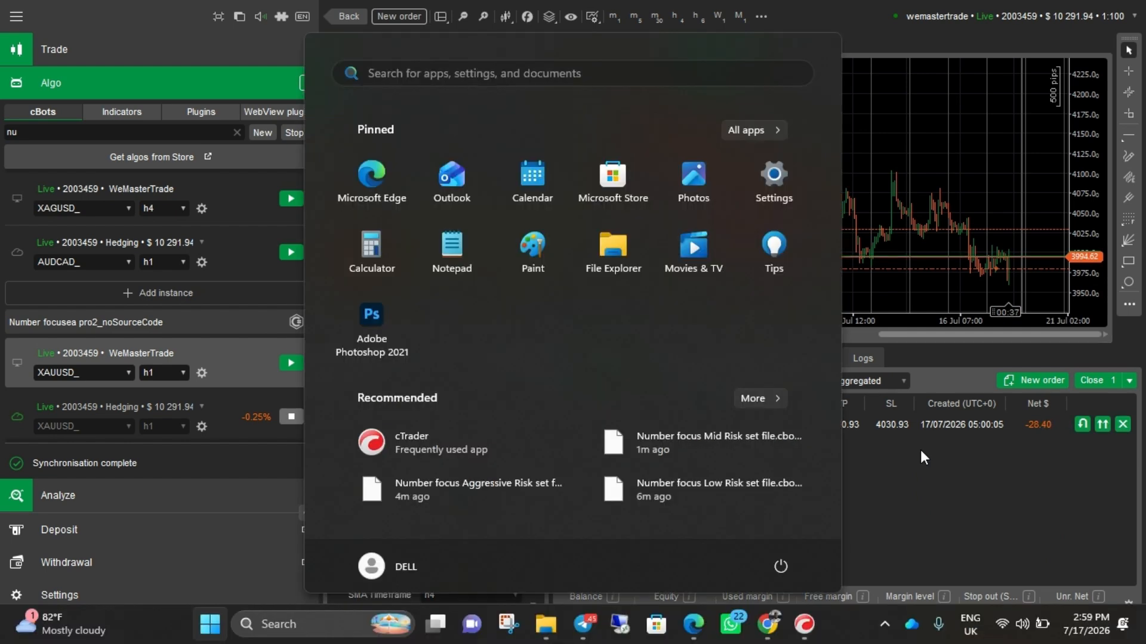
left_click(1083, 263)
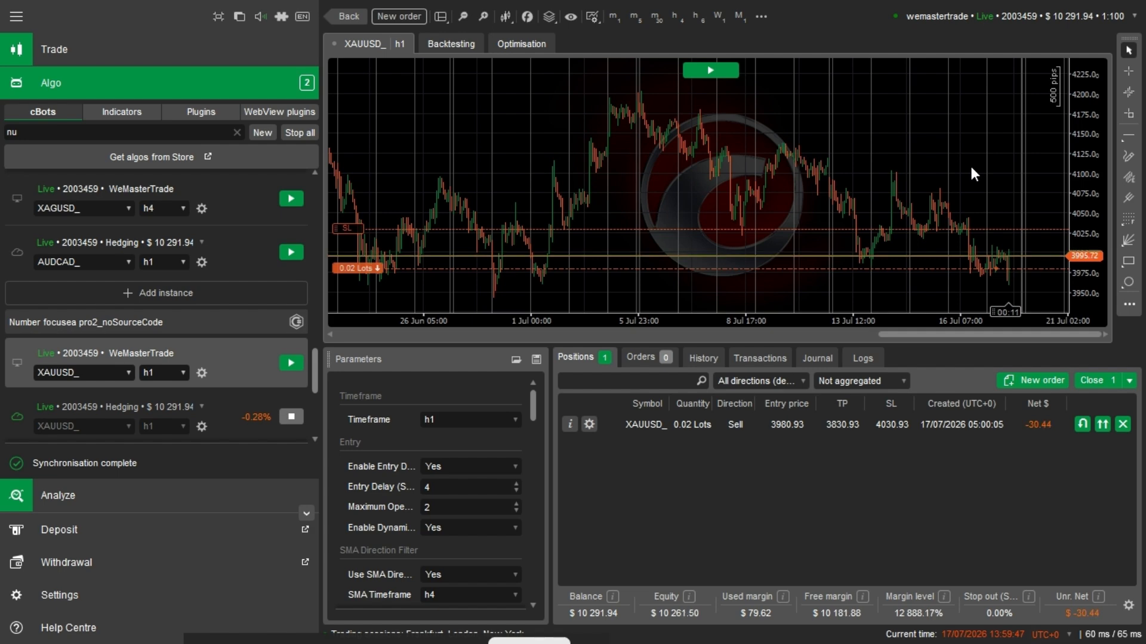
key("super")
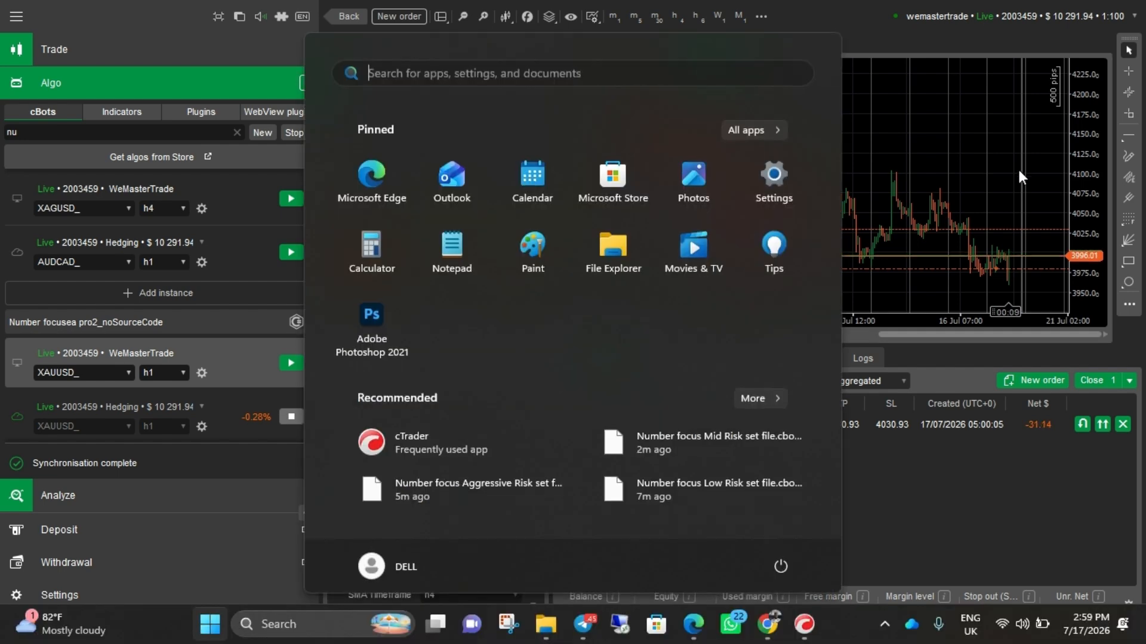